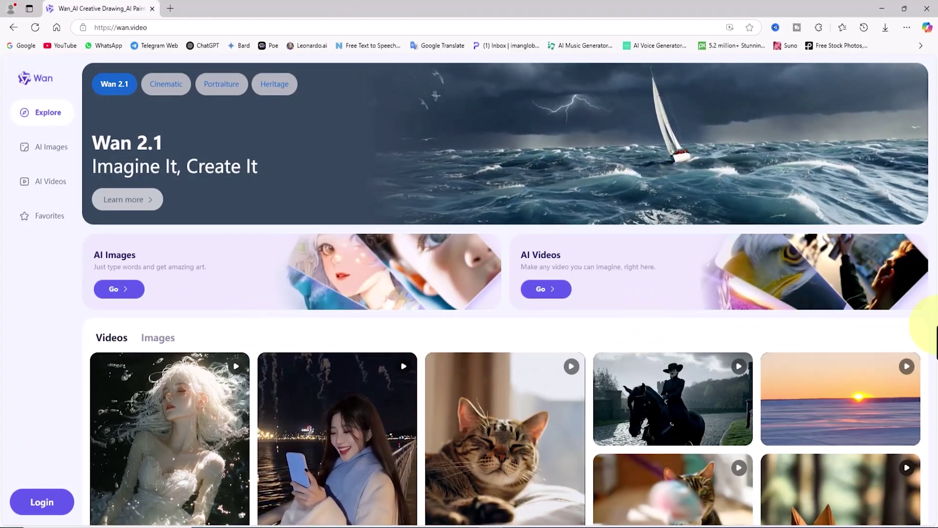
Watch the woman-behind-the-curtain sample video full screen, then close its details
{"action": "scroll", "coordinate": [931, 323], "scroll_direction": "down", "scroll_amount": 8}
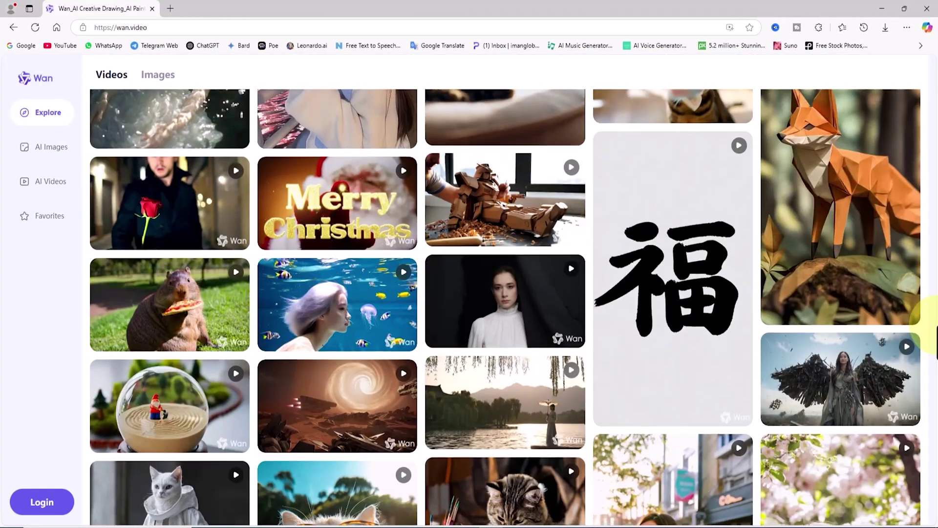
{"action": "scroll", "coordinate": [932, 315], "scroll_direction": "down", "scroll_amount": 4}
{"action": "scroll", "coordinate": [932, 321], "scroll_direction": "up", "scroll_amount": 2}
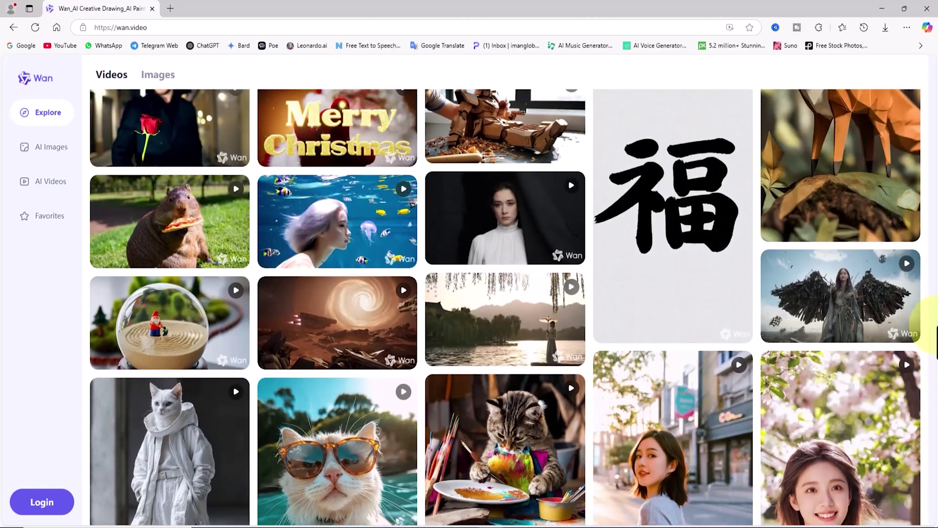
{"action": "scroll", "coordinate": [931, 323], "scroll_direction": "down", "scroll_amount": 10}
{"action": "scroll", "coordinate": [931, 322], "scroll_direction": "up", "scroll_amount": 15}
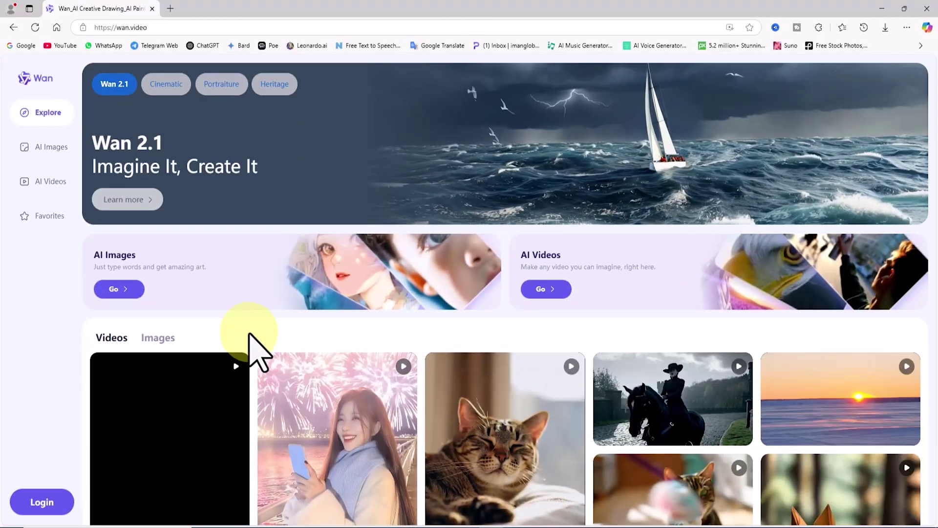
{"action": "scroll", "coordinate": [931, 327], "scroll_direction": "down", "scroll_amount": 10}
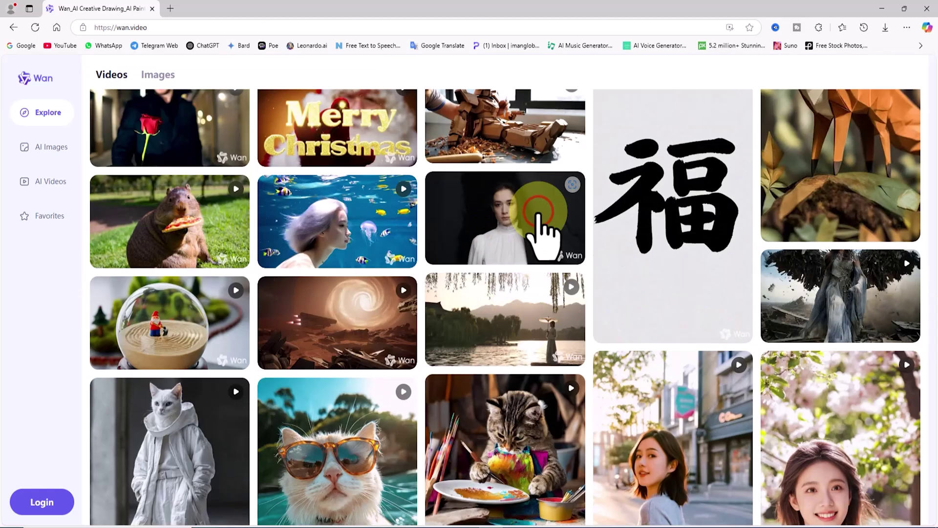
{"action": "left_click", "coordinate": [538, 213]}
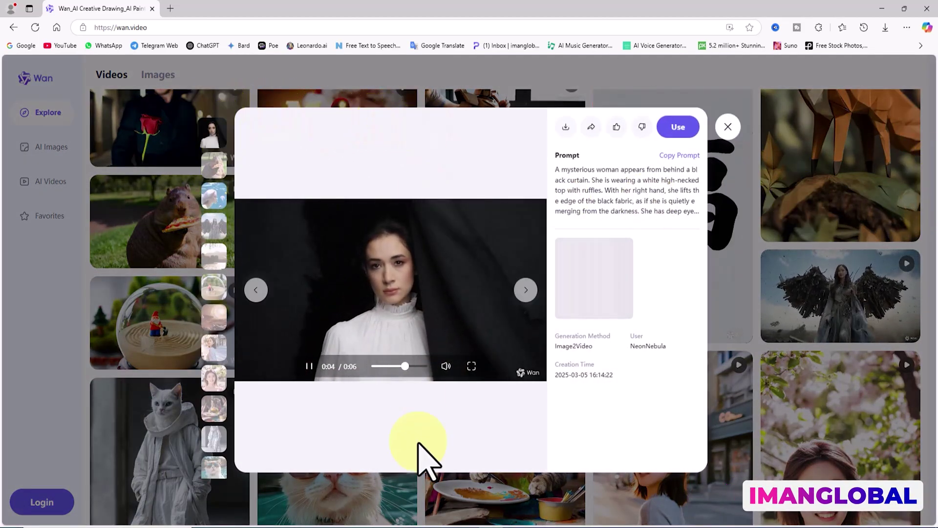
{"action": "left_click", "coordinate": [471, 367]}
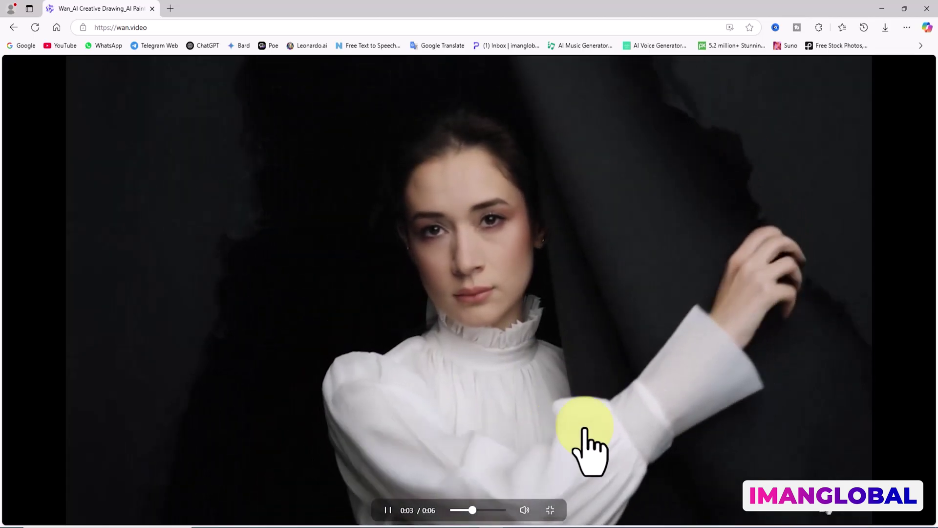
{"action": "left_click", "coordinate": [551, 510]}
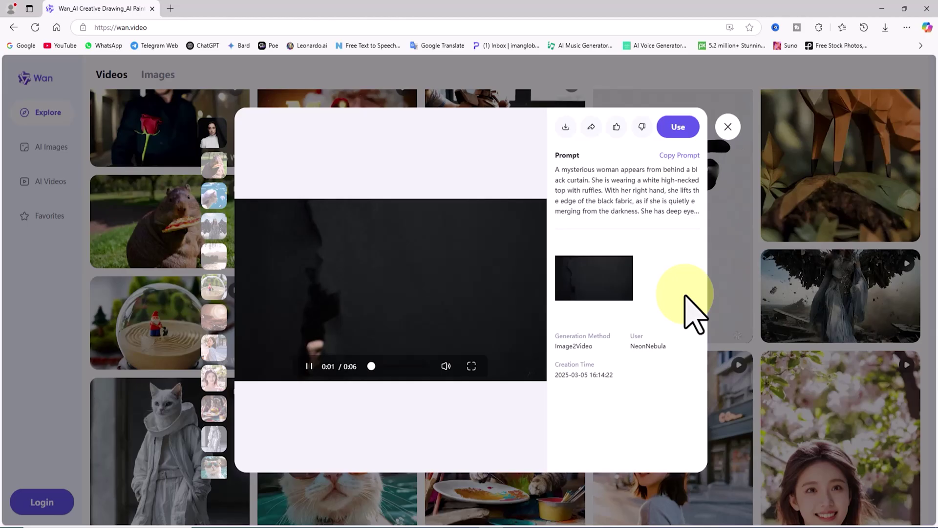
{"action": "left_click", "coordinate": [728, 128]}
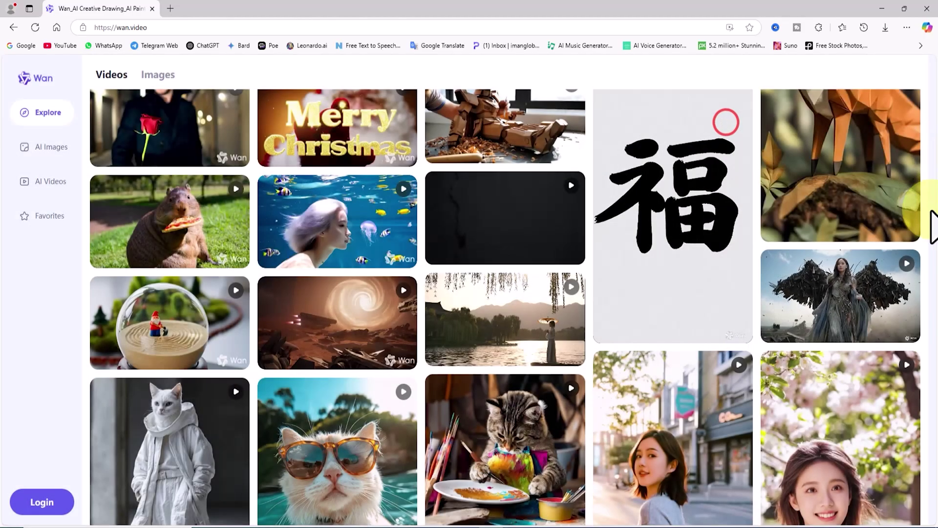
Switch the Explore gallery to Images and scroll through the sample images
{"action": "scroll", "coordinate": [931, 220], "scroll_direction": "up", "scroll_amount": 5}
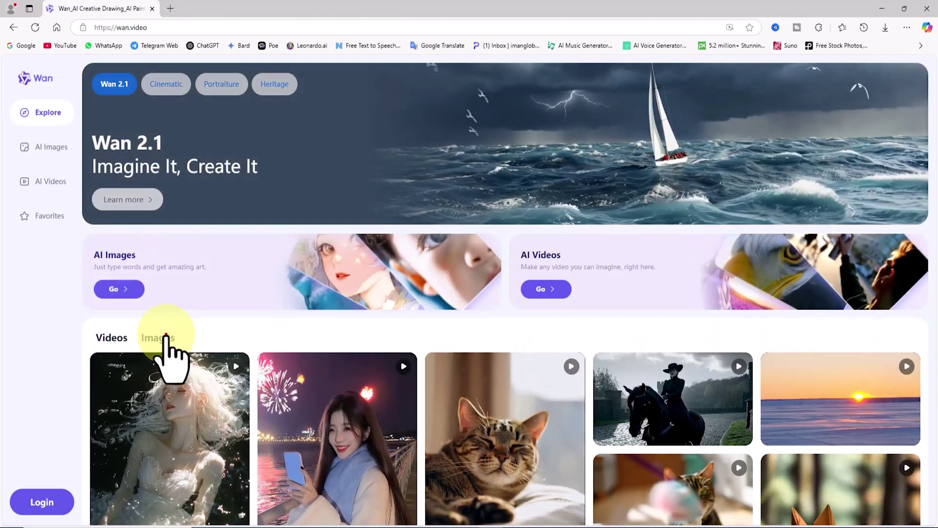
{"action": "left_click", "coordinate": [159, 337]}
{"action": "scroll", "coordinate": [925, 171], "scroll_direction": "up", "scroll_amount": 5}
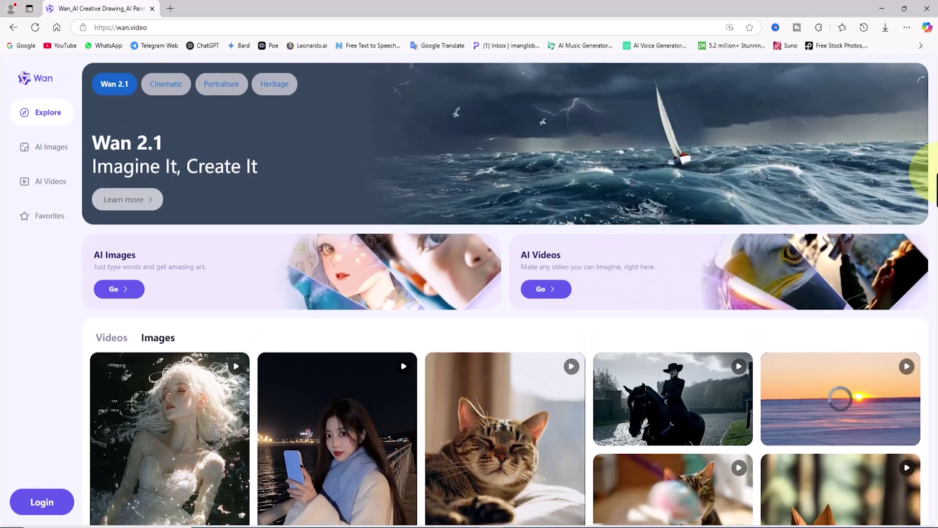
{"action": "scroll", "coordinate": [925, 172], "scroll_direction": "down", "scroll_amount": 3}
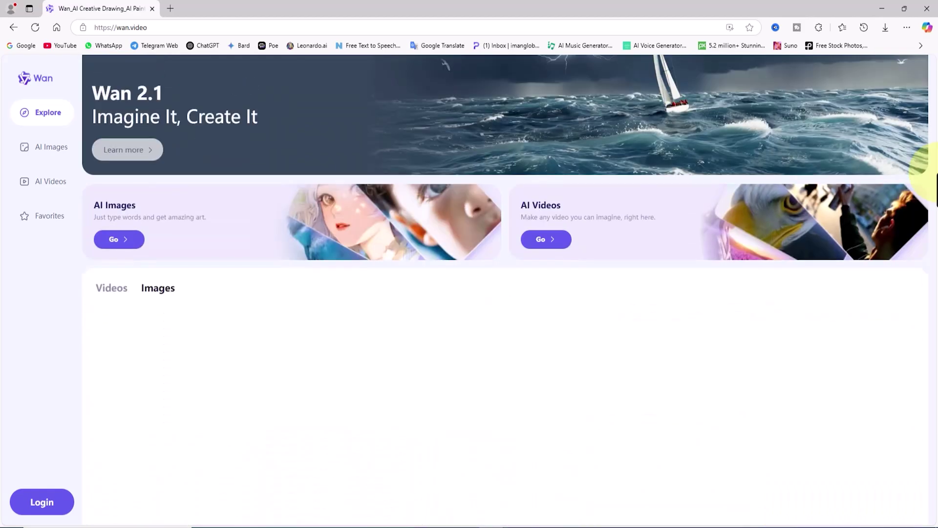
{"action": "scroll", "coordinate": [926, 171], "scroll_direction": "down", "scroll_amount": 3}
{"action": "scroll", "coordinate": [924, 174], "scroll_direction": "up", "scroll_amount": 4}
{"action": "scroll", "coordinate": [925, 173], "scroll_direction": "down", "scroll_amount": 5}
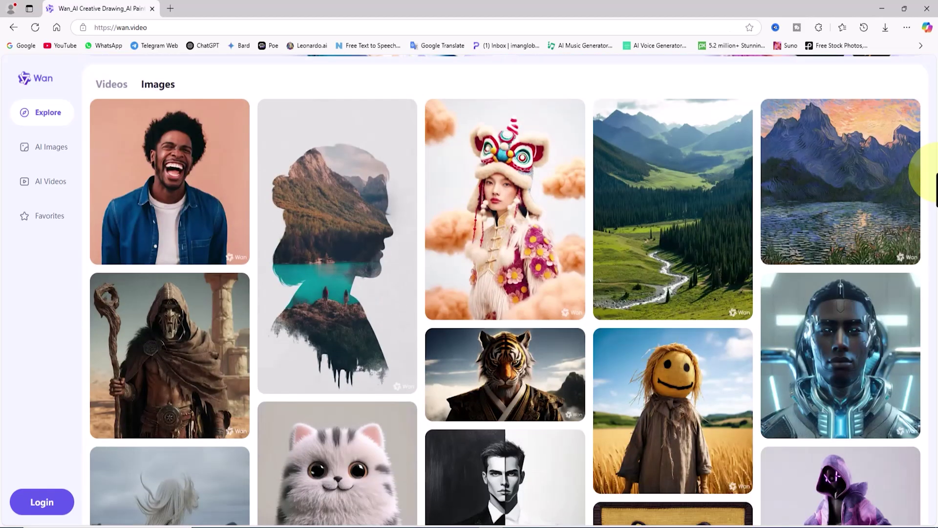
{"action": "scroll", "coordinate": [929, 172], "scroll_direction": "up", "scroll_amount": 2}
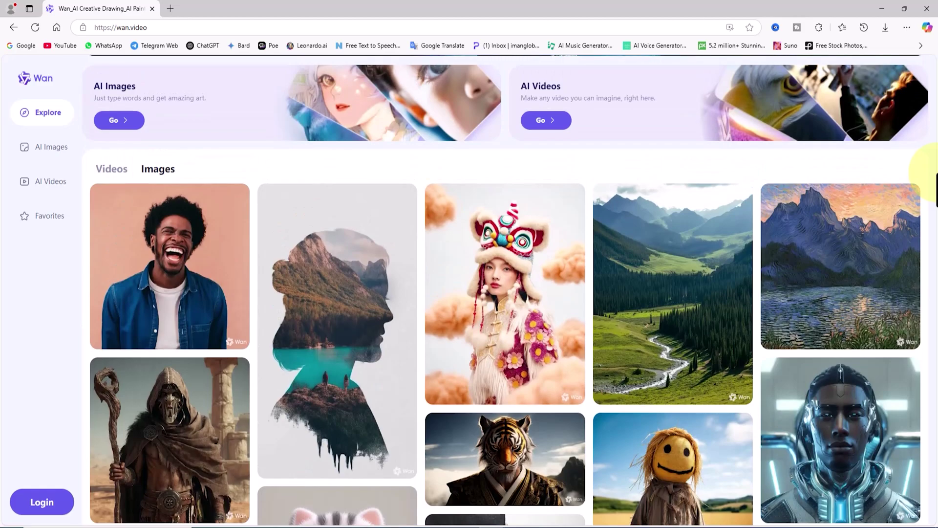
{"action": "scroll", "coordinate": [929, 174], "scroll_direction": "down", "scroll_amount": 2}
Browse the cyborg, tiger-in-Hanfu, scarecrow, cat plush and mecha warrior images with their prompts, then close
{"action": "mouse_move", "coordinate": [825, 307]}
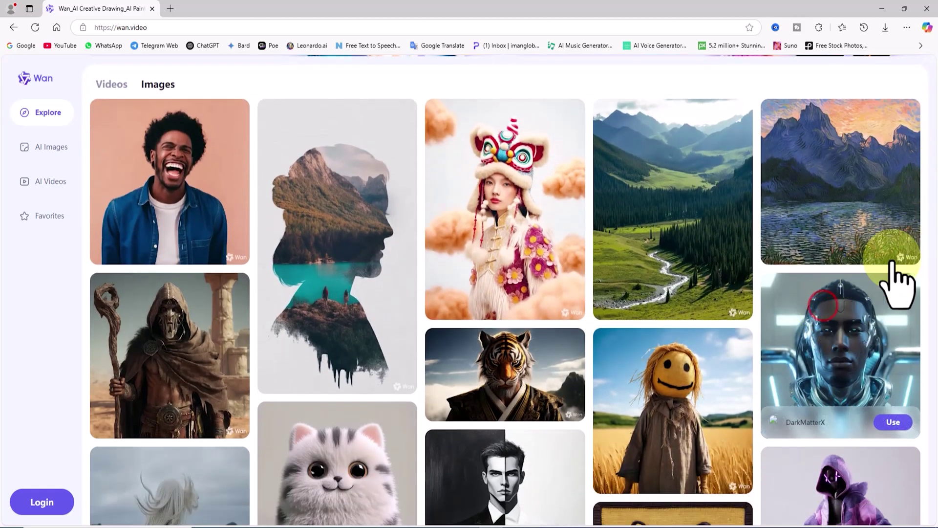
{"action": "left_click", "coordinate": [915, 342]}
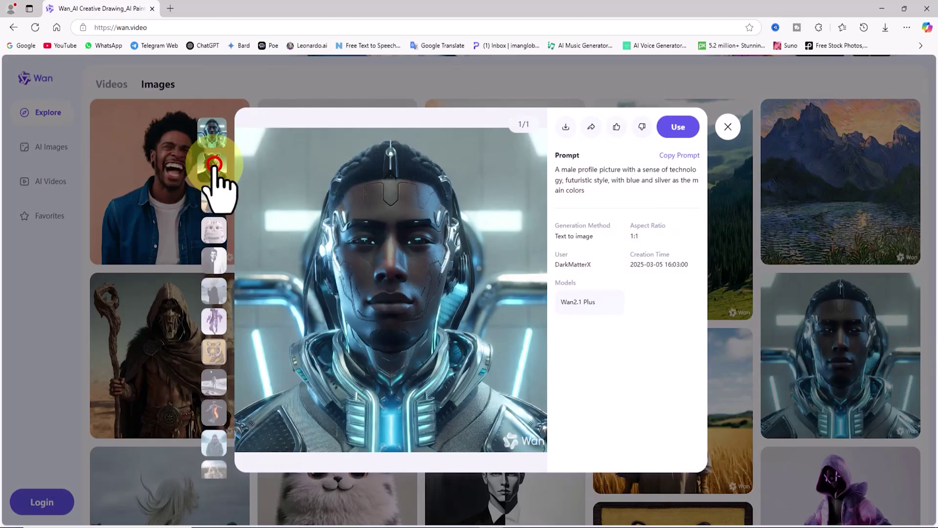
{"action": "left_click", "coordinate": [213, 165]}
{"action": "left_click", "coordinate": [217, 193]}
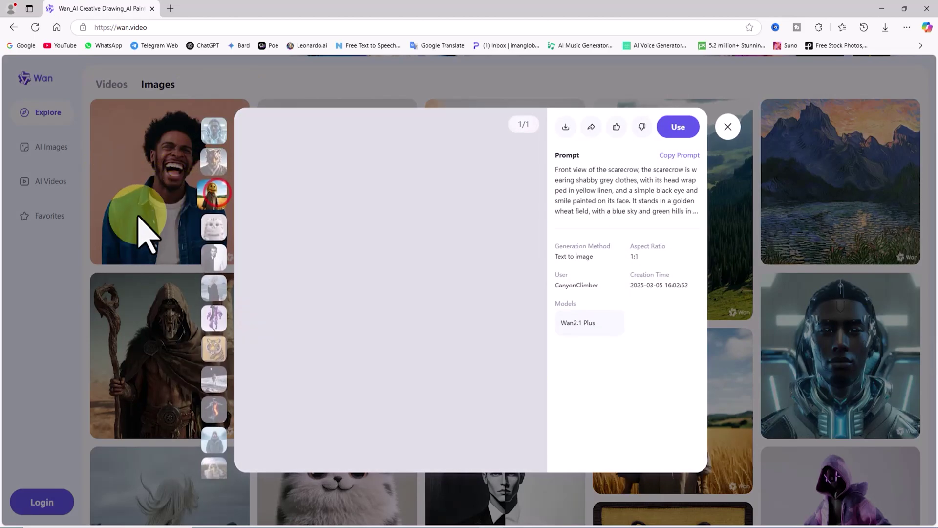
{"action": "left_click", "coordinate": [215, 226]}
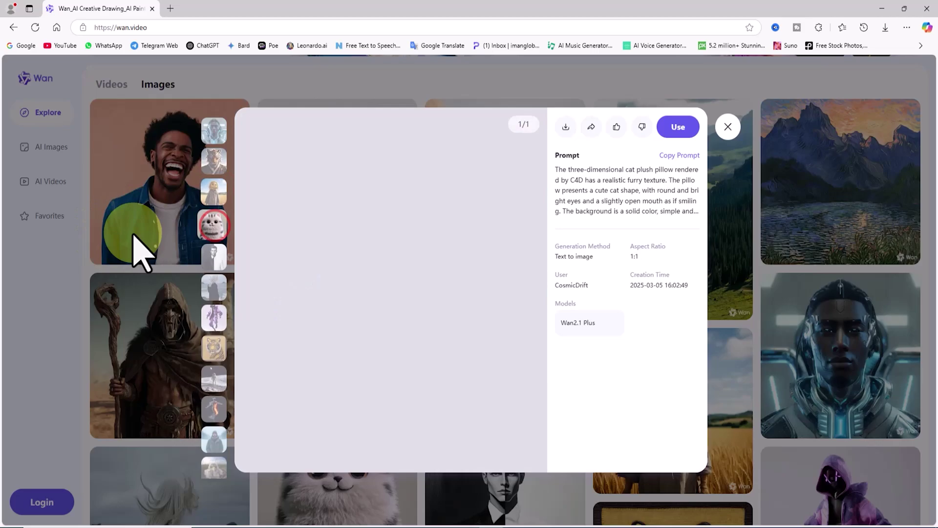
{"action": "left_click", "coordinate": [218, 254]}
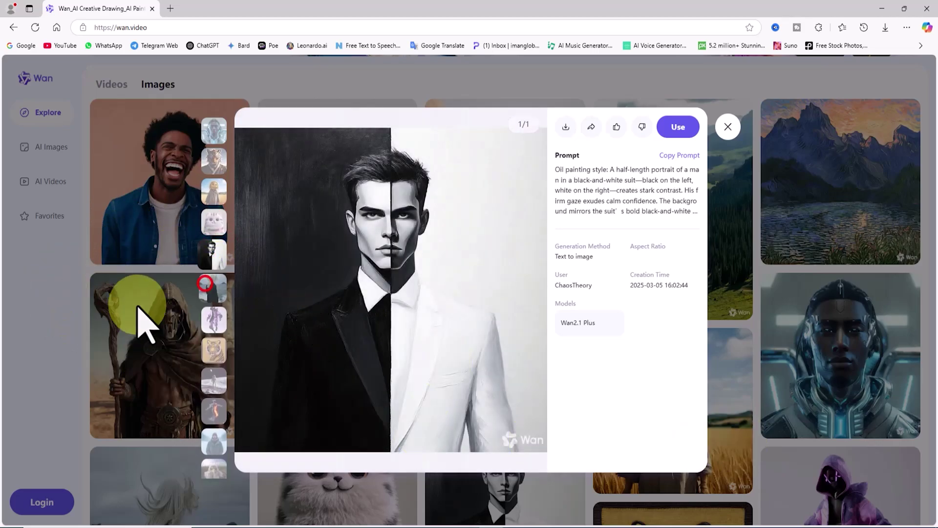
{"action": "left_click", "coordinate": [205, 283]}
{"action": "left_click", "coordinate": [219, 322]}
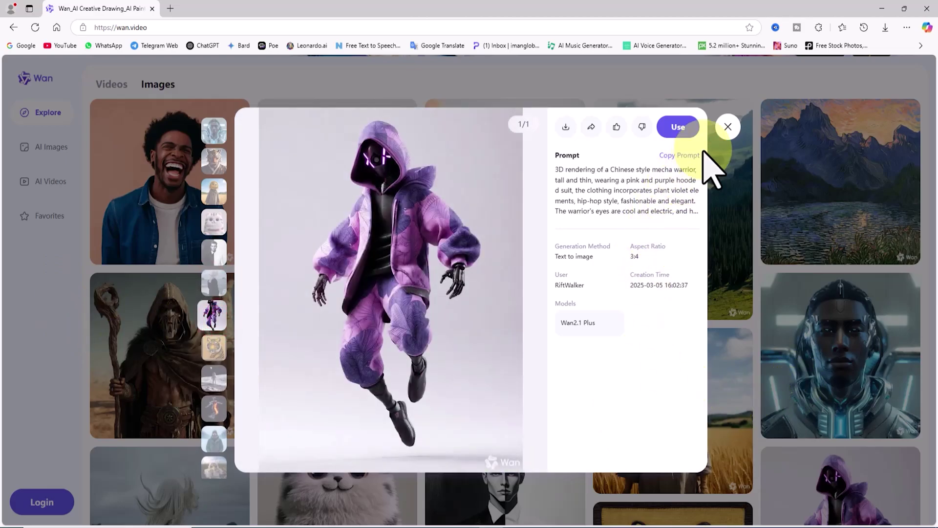
{"action": "left_click", "coordinate": [728, 127]}
{"action": "scroll", "coordinate": [919, 235], "scroll_direction": "up", "scroll_amount": 5}
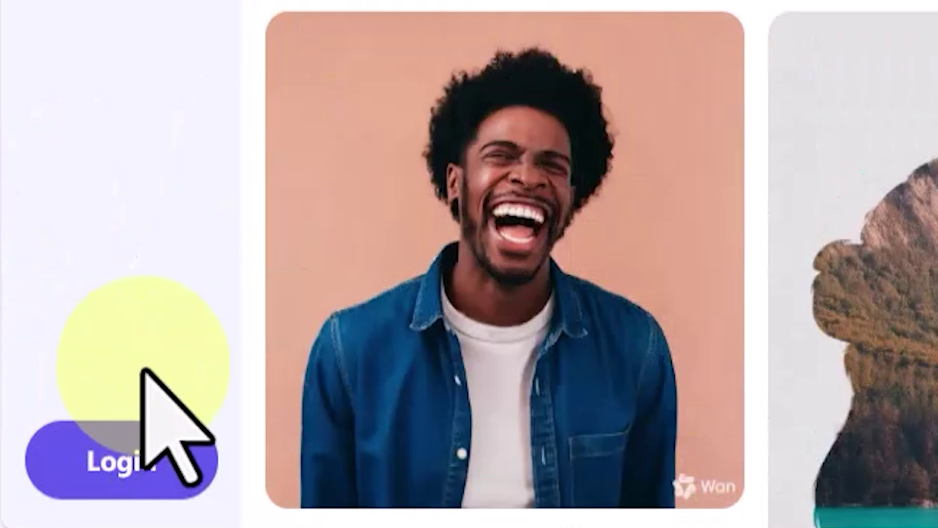
Sign in to Wan with a Google account, then check and close the Me account menu
{"action": "left_click", "coordinate": [190, 449]}
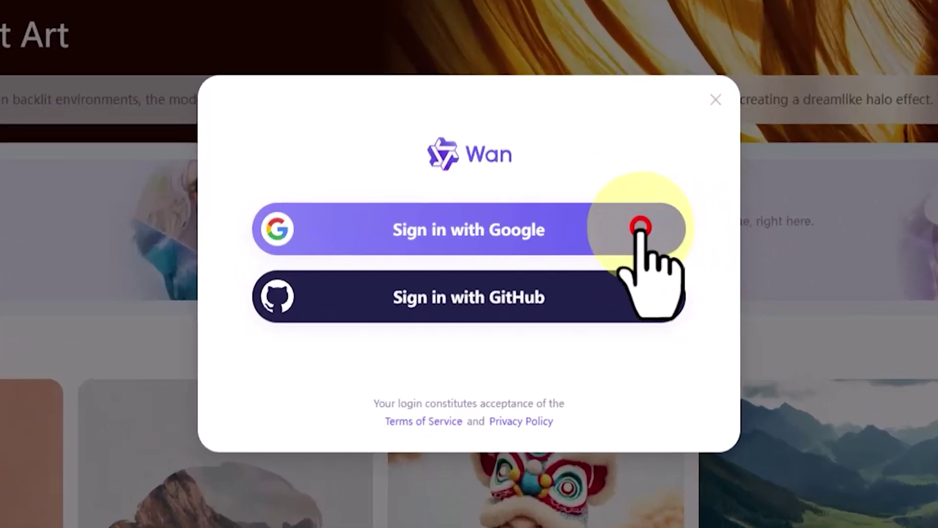
{"action": "left_click", "coordinate": [639, 229]}
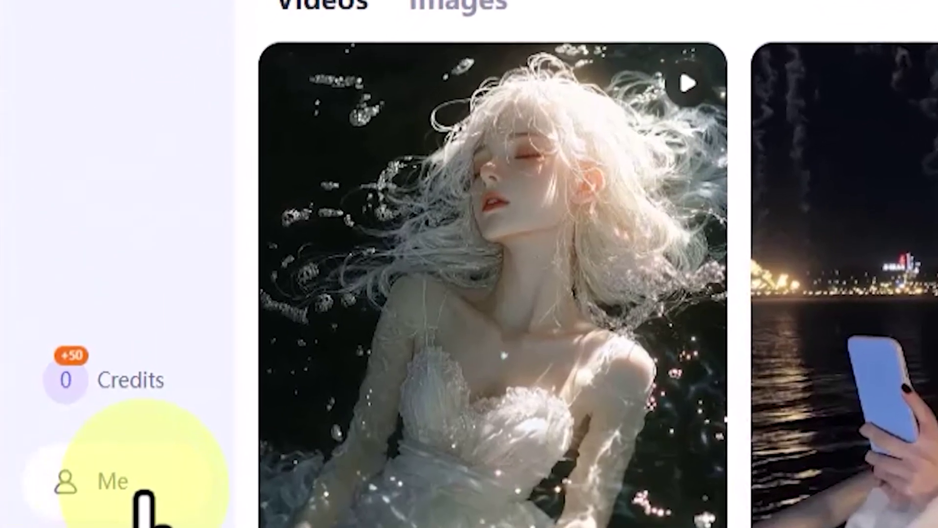
{"action": "left_click", "coordinate": [130, 489]}
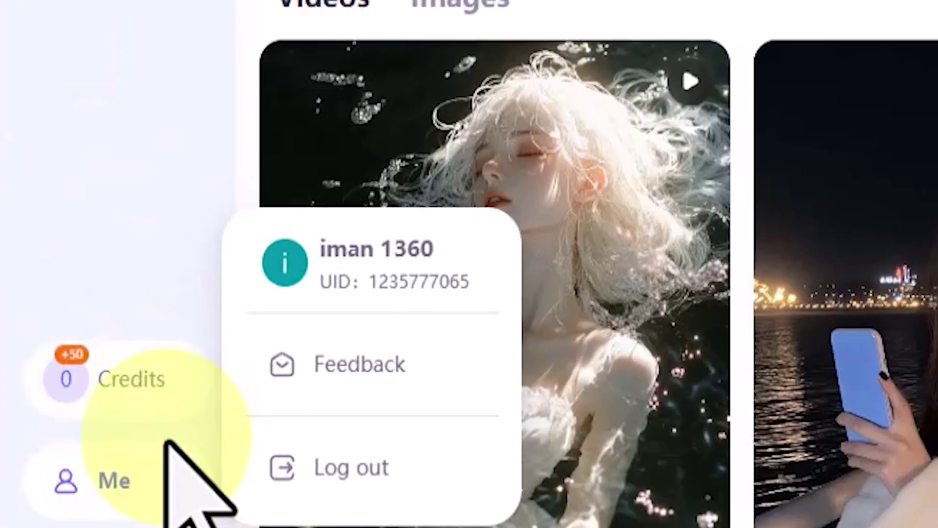
{"action": "left_click", "coordinate": [168, 463]}
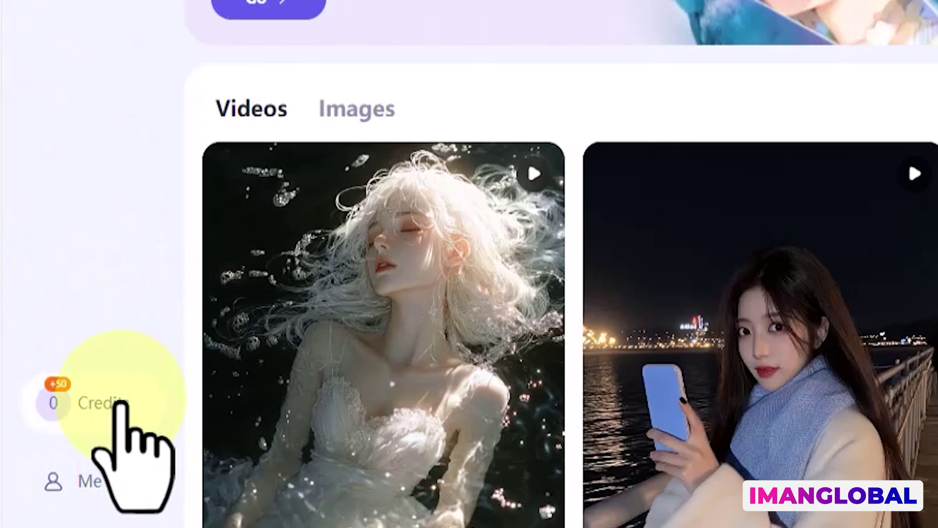
Claim the daily check-in from the Credits panel, raising the balance from 0 to 50
{"action": "left_click", "coordinate": [114, 394]}
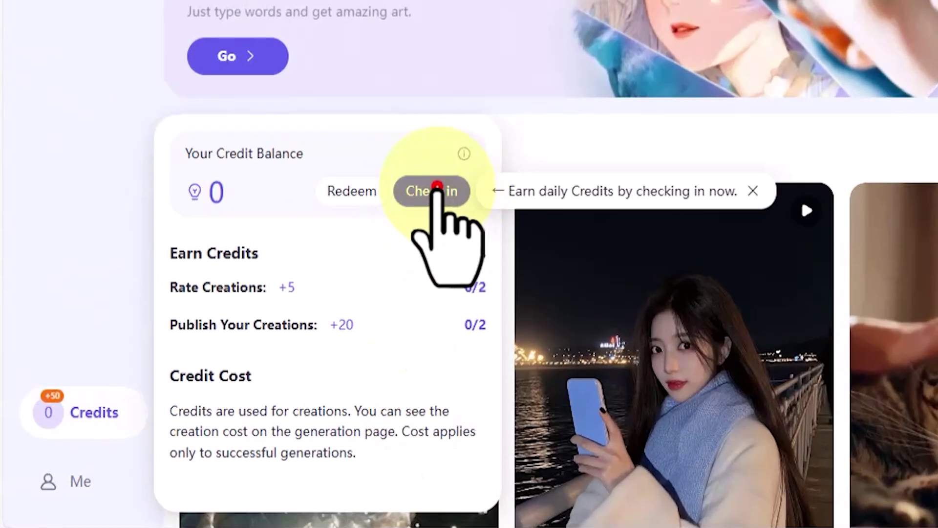
{"action": "left_click", "coordinate": [436, 190]}
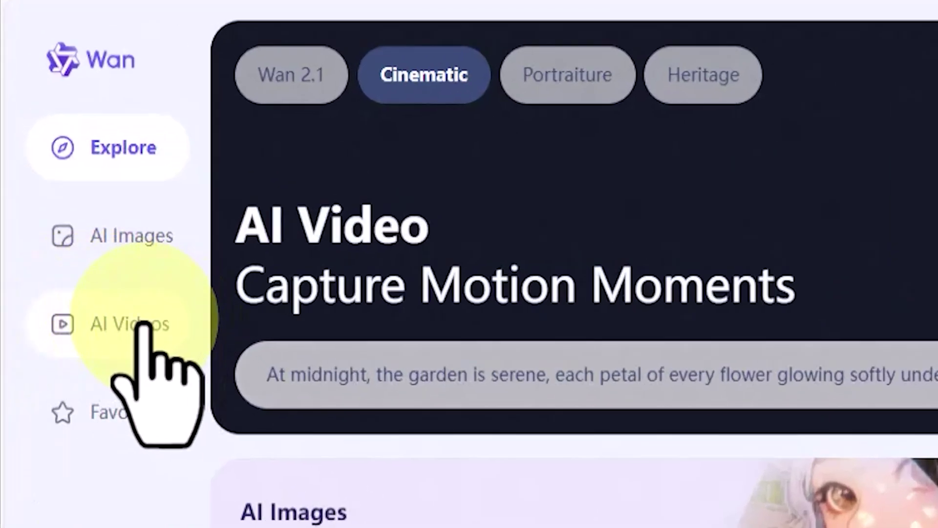
Open AI Videos, glance at Image2Video, and return to the Text2Video prompt form
{"action": "left_click", "coordinate": [55, 181]}
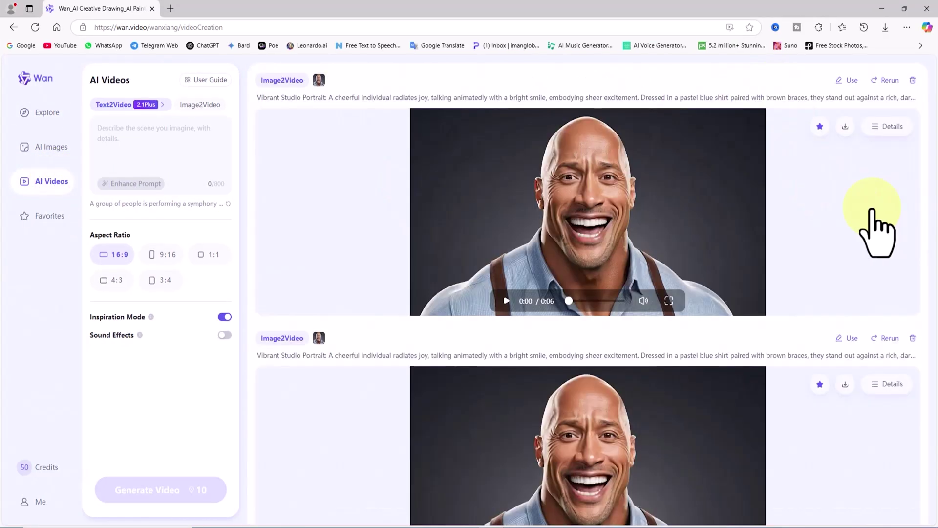
{"action": "scroll", "coordinate": [877, 232], "scroll_direction": "down", "scroll_amount": 5}
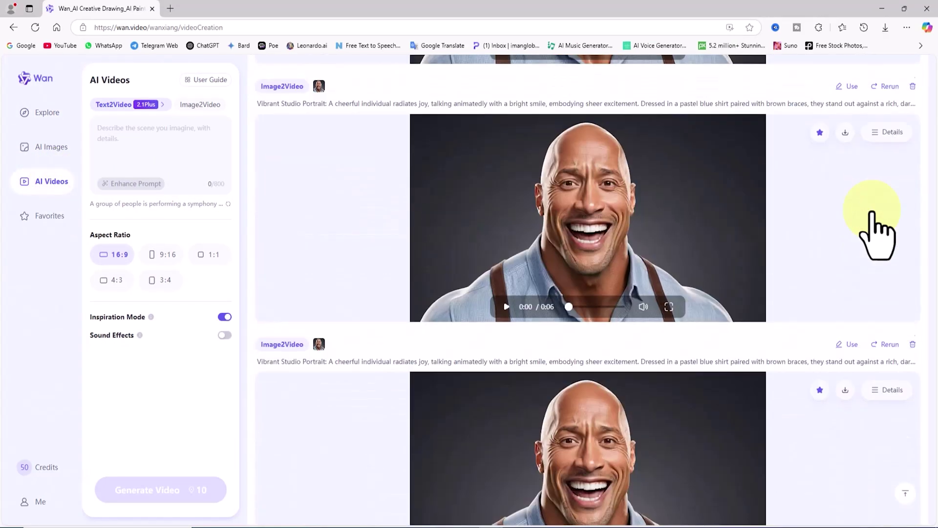
{"action": "scroll", "coordinate": [877, 232], "scroll_direction": "down", "scroll_amount": 5}
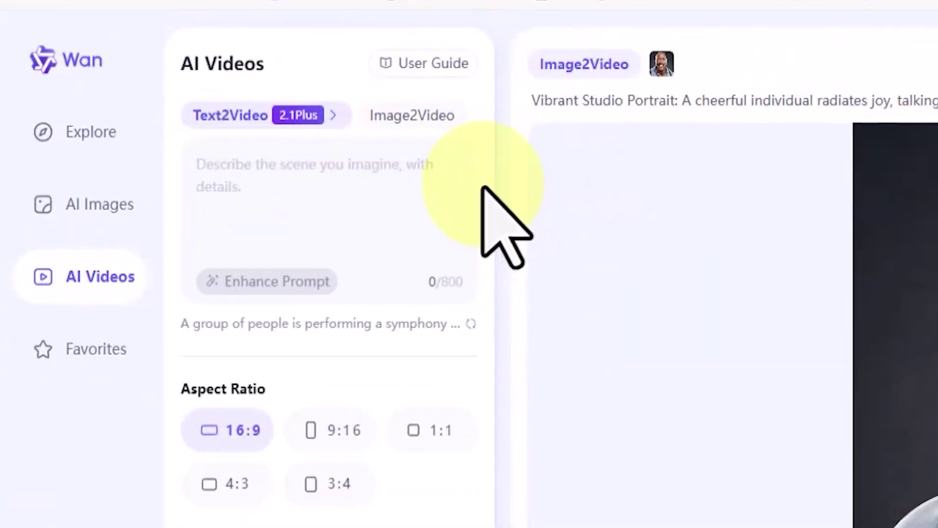
{"action": "left_click", "coordinate": [200, 104]}
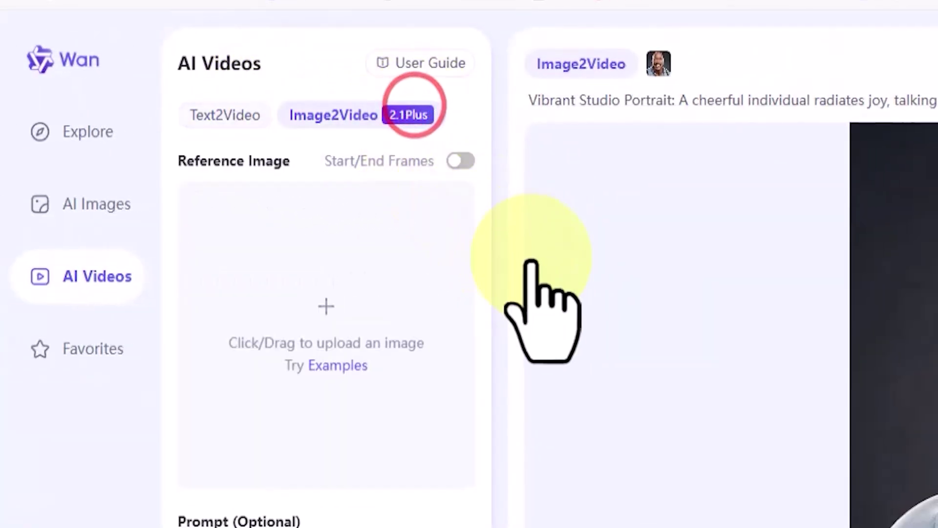
{"action": "left_click", "coordinate": [210, 113]}
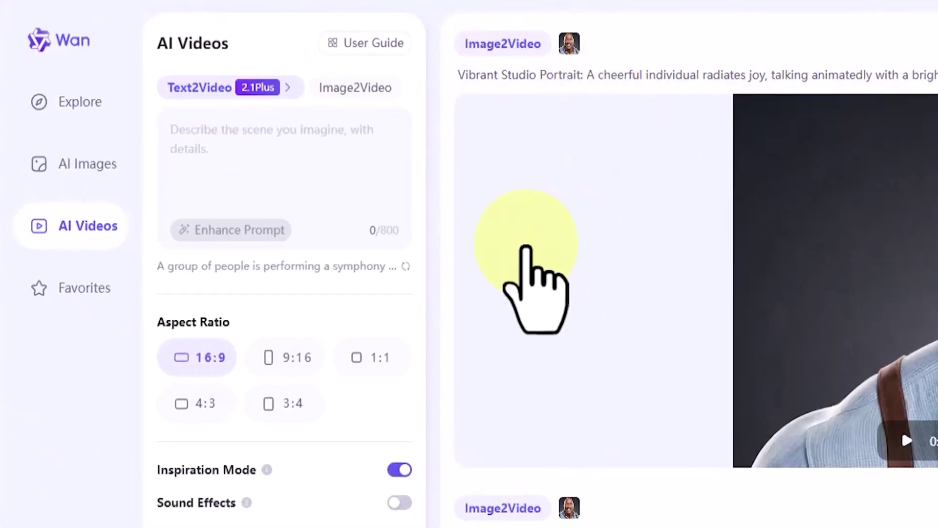
{"action": "left_click", "coordinate": [270, 87]}
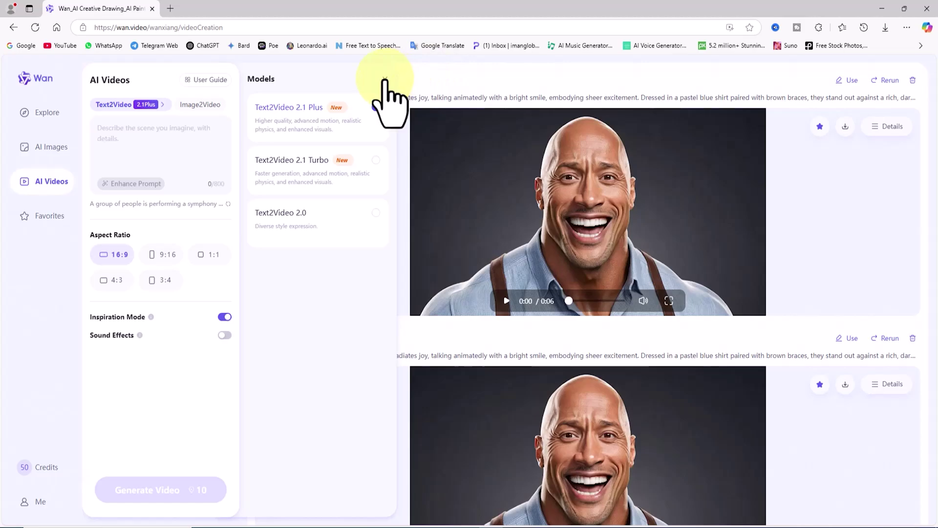
{"action": "left_click", "coordinate": [385, 78]}
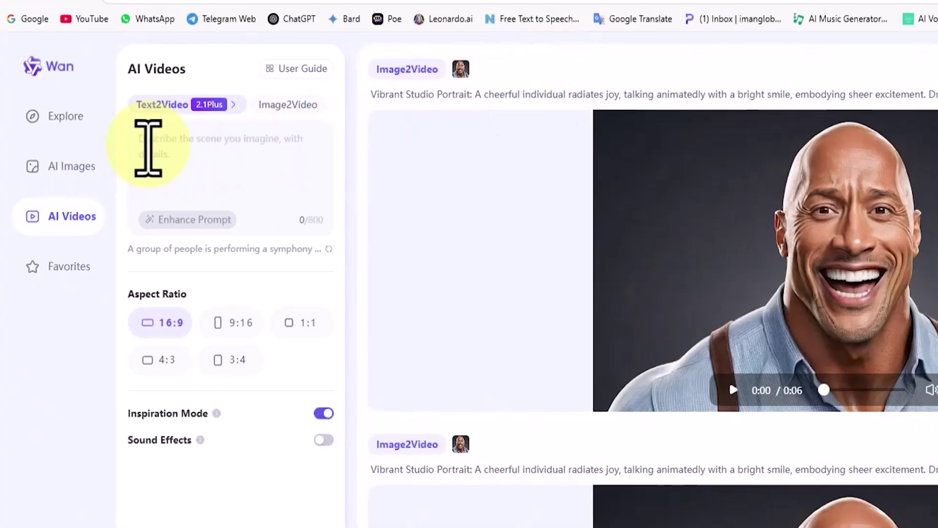
Paste the 340-character lotus-pond prompt, trim the trailing space, and dismiss Enhance Prompt unused
{"action": "left_click", "coordinate": [268, 168]}
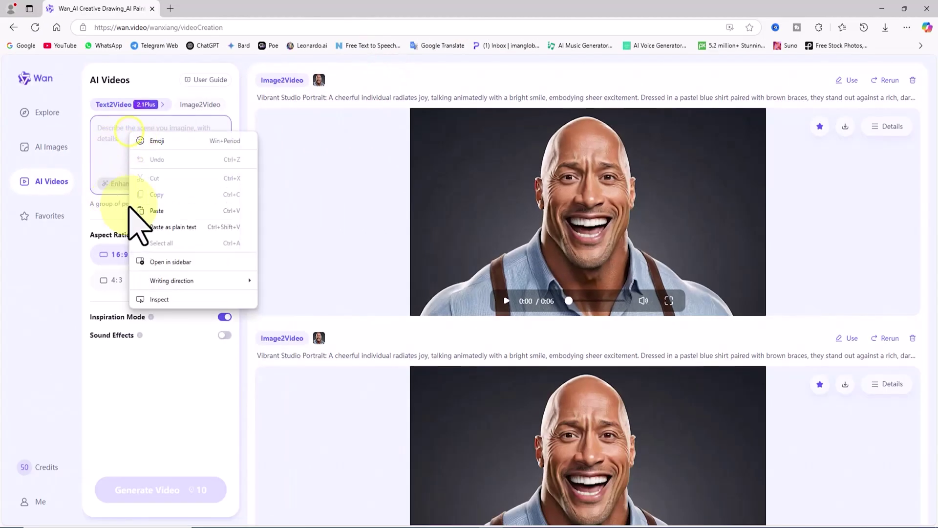
{"action": "left_click", "coordinate": [180, 210]}
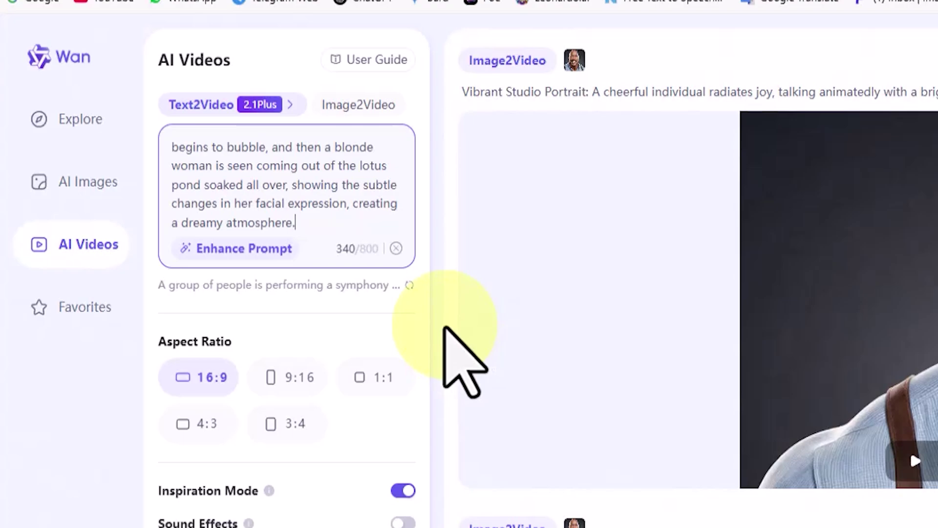
{"action": "key", "text": "BackSpace"}
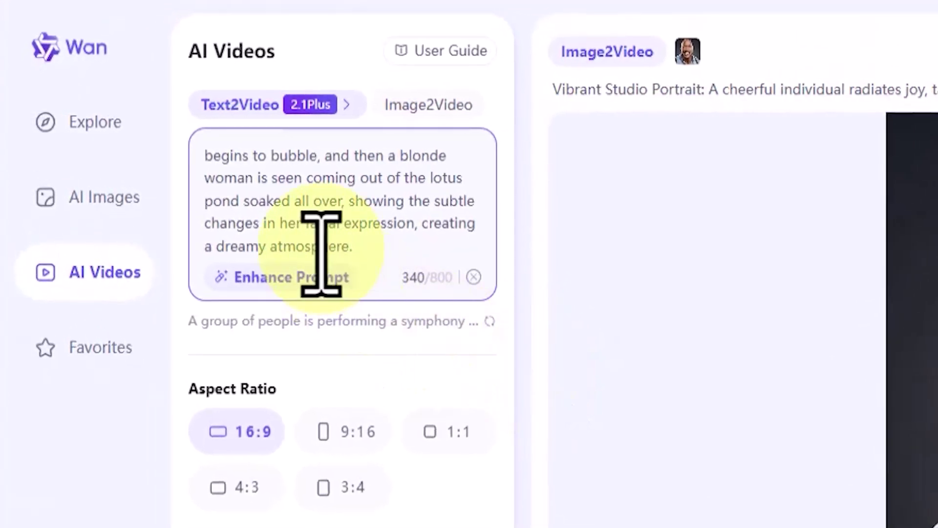
{"action": "left_click", "coordinate": [312, 274]}
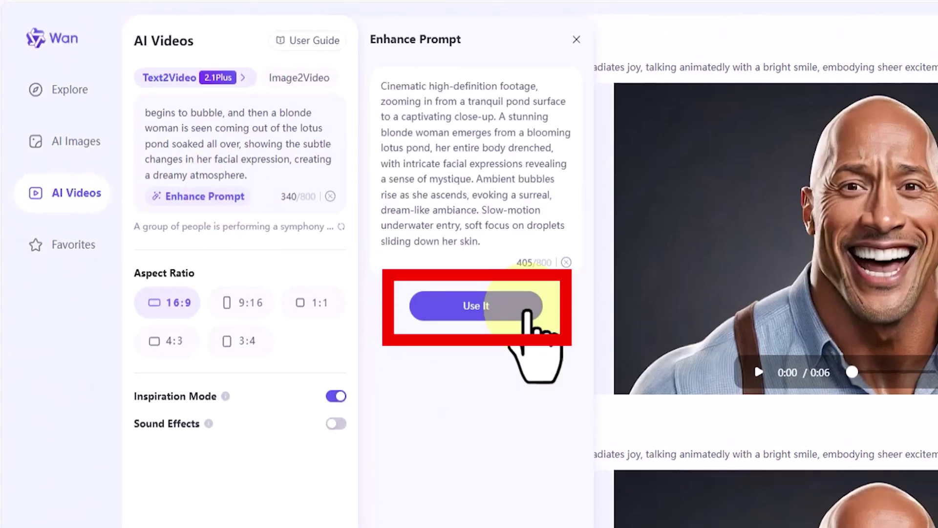
{"action": "left_click", "coordinate": [575, 34]}
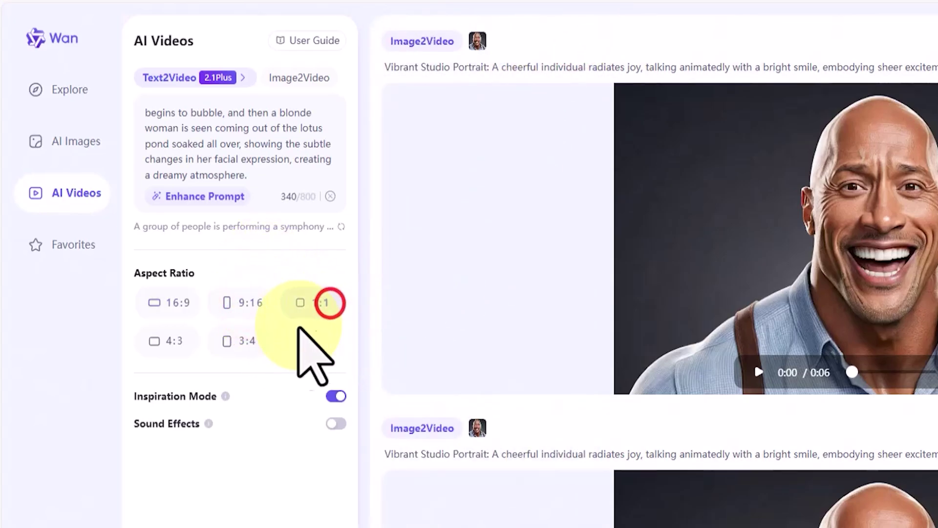
Set the aspect ratio to 16:9 with Inspiration Mode on and Sound Effects off
{"action": "left_click", "coordinate": [250, 337]}
{"action": "left_click", "coordinate": [168, 337]}
{"action": "left_click", "coordinate": [167, 292]}
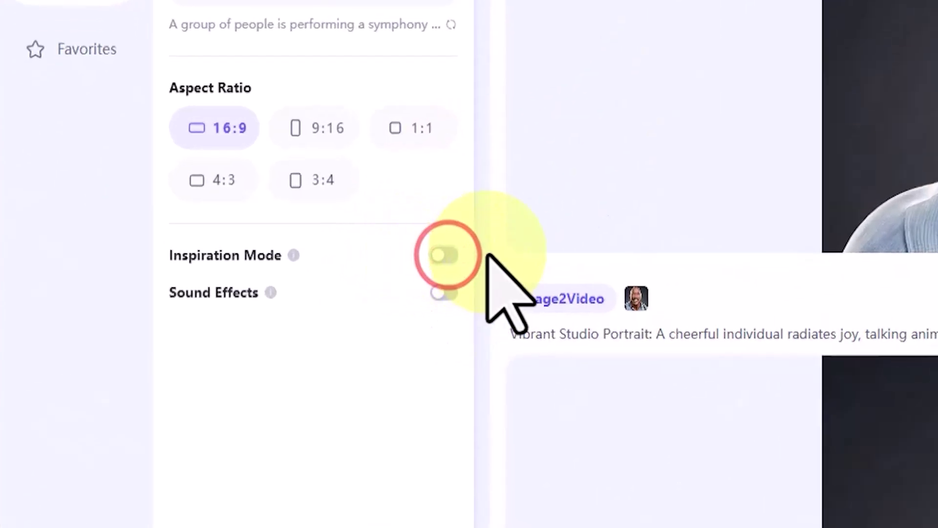
{"action": "left_click", "coordinate": [443, 254]}
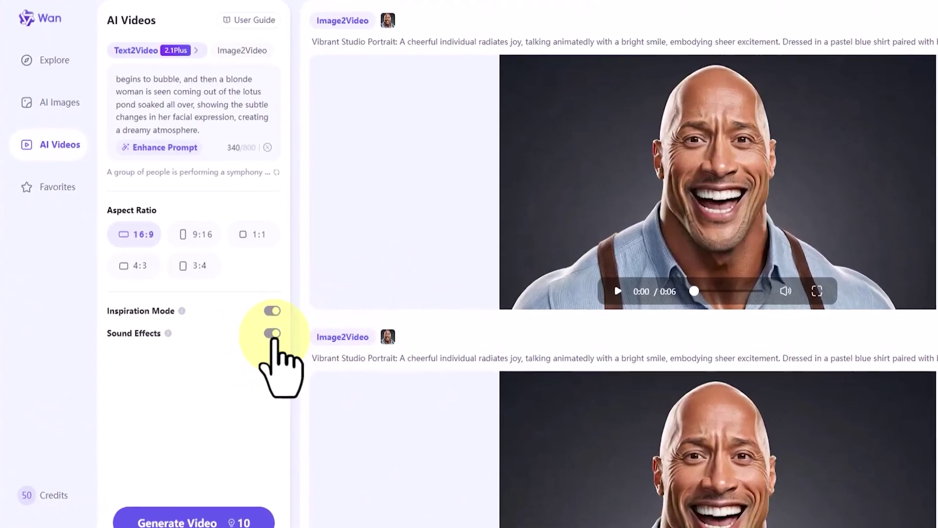
{"action": "left_click", "coordinate": [226, 337]}
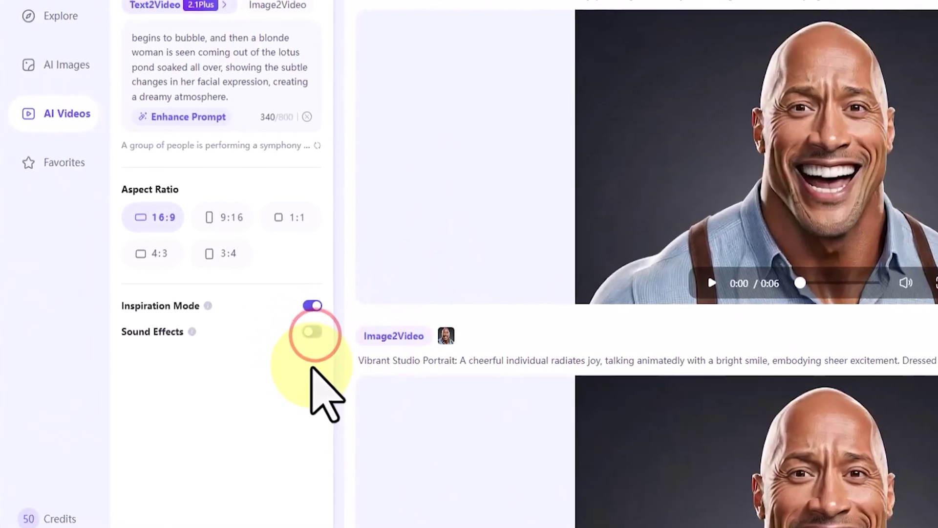
{"action": "left_click", "coordinate": [293, 335]}
{"action": "left_click", "coordinate": [372, 330]}
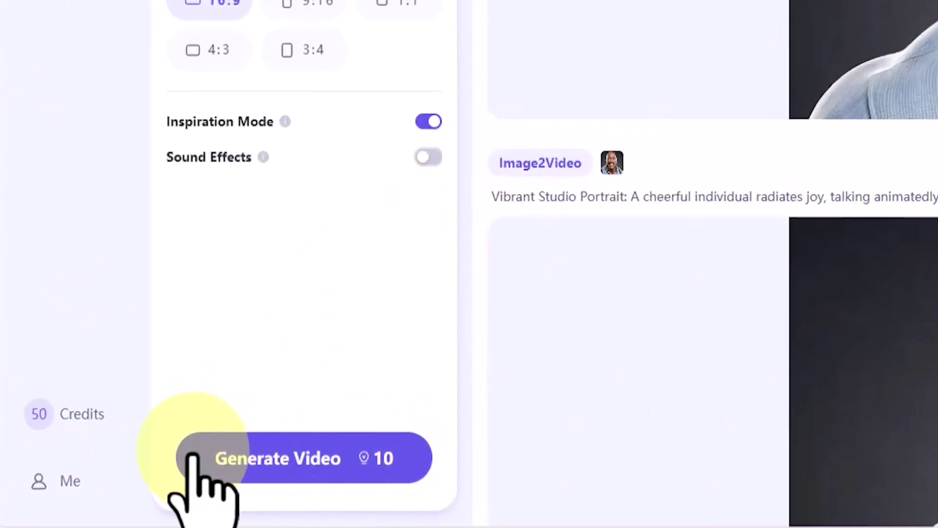
Generate the 6-second lotus-pond clip for 10 credits and exit its full-screen playback
{"action": "left_click", "coordinate": [192, 457]}
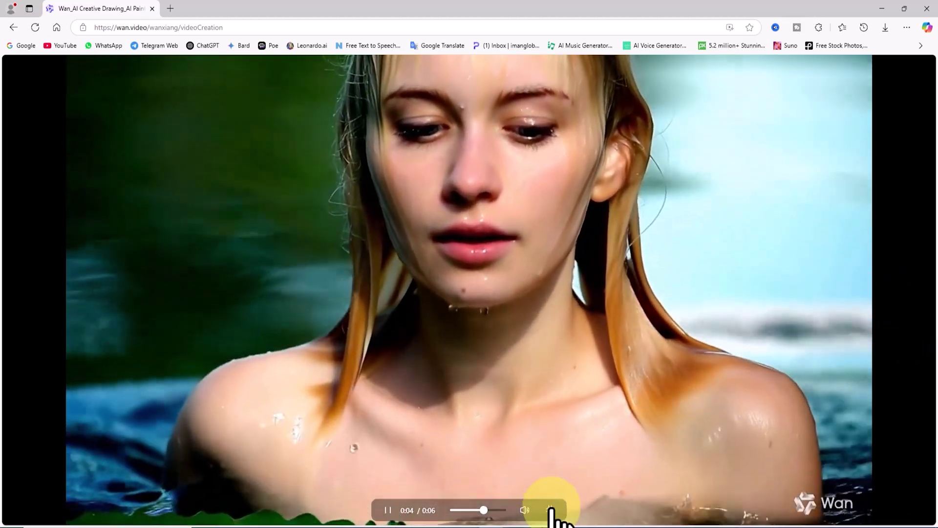
{"action": "left_click", "coordinate": [551, 510]}
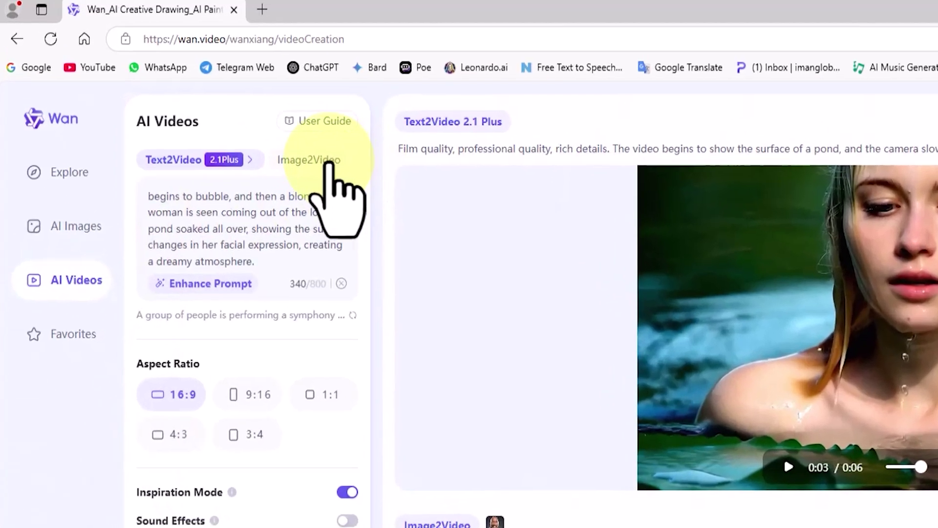
Switch to Image2Video and upload the glowing-red-eyed woman image as the reference
{"action": "left_click", "coordinate": [207, 103]}
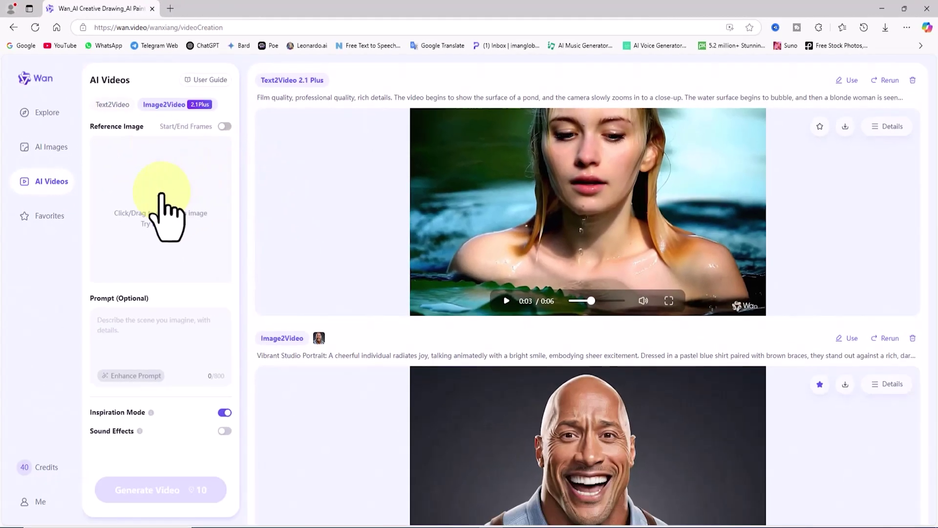
{"action": "left_click", "coordinate": [274, 324]}
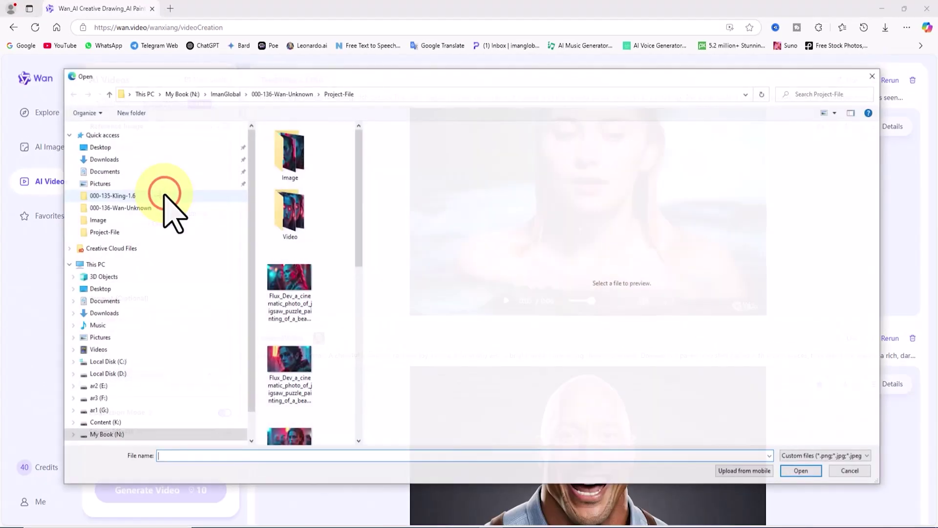
{"action": "left_click_drag", "start_coordinate": [356, 139], "coordinate": [370, 358]}
{"action": "left_click", "coordinate": [277, 321]}
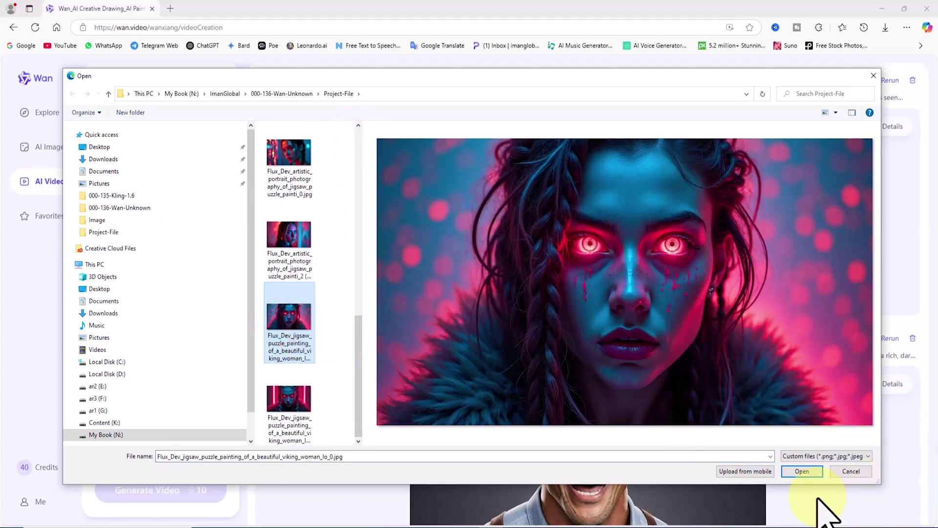
{"action": "left_click", "coordinate": [814, 471]}
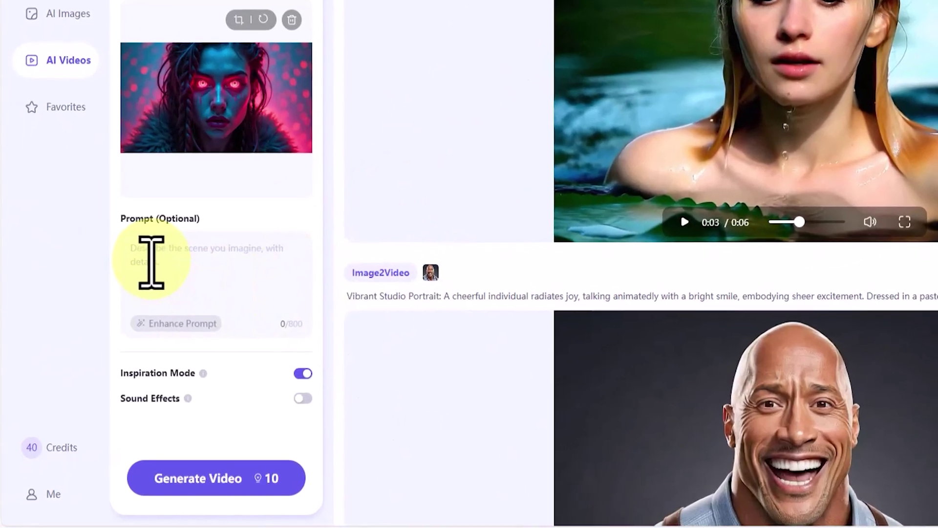
Paste the 228-character red-light-tears prompt and dismiss the Enhance Prompt suggestion
{"action": "right_click", "coordinate": [81, 386]}
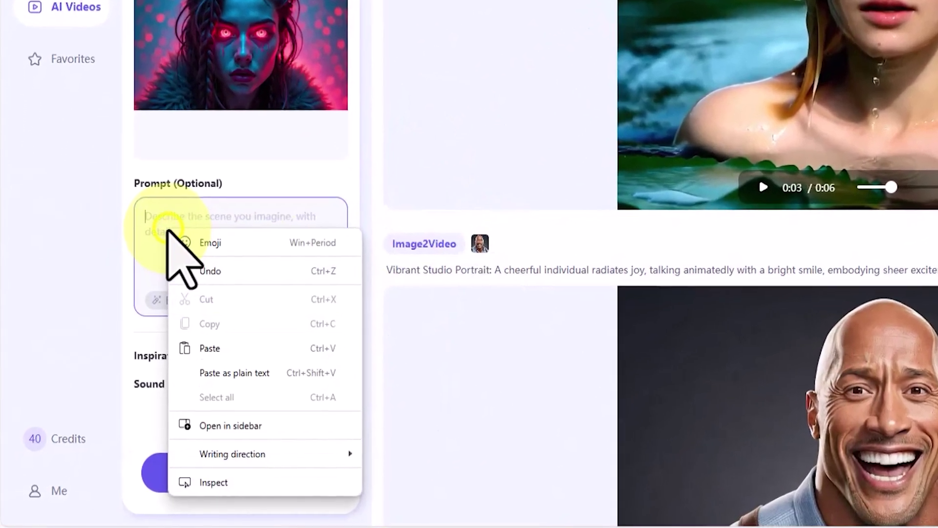
{"action": "left_click", "coordinate": [209, 348]}
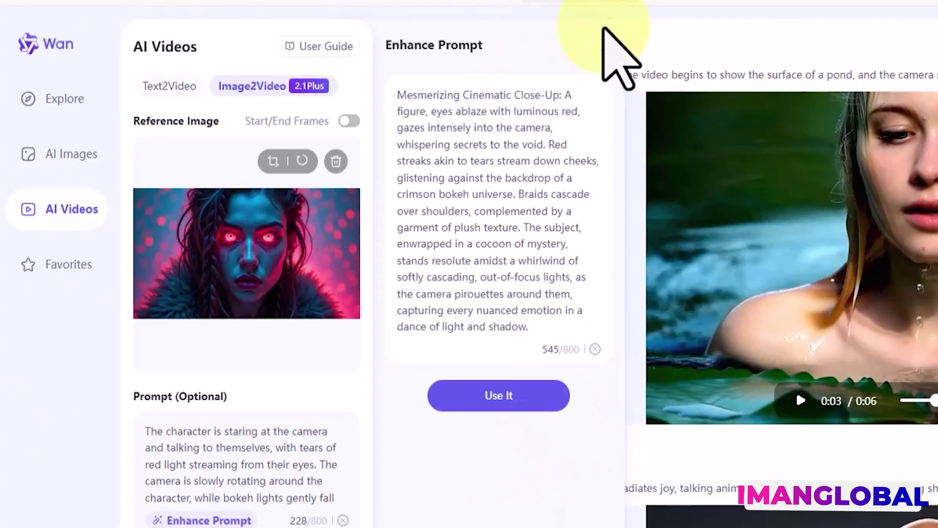
{"action": "left_click", "coordinate": [600, 44]}
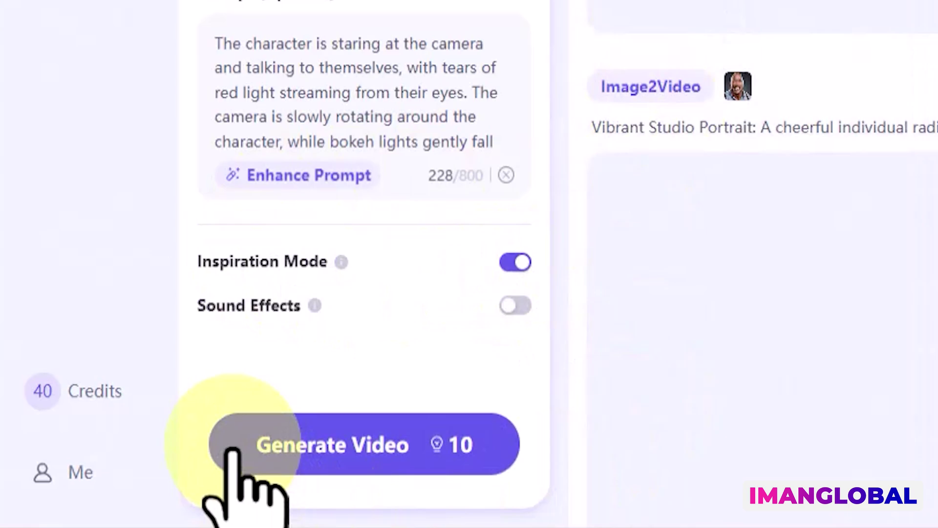
Generate the 6-second red-tears Image2Video clip and watch it full screen
{"action": "left_click", "coordinate": [104, 489]}
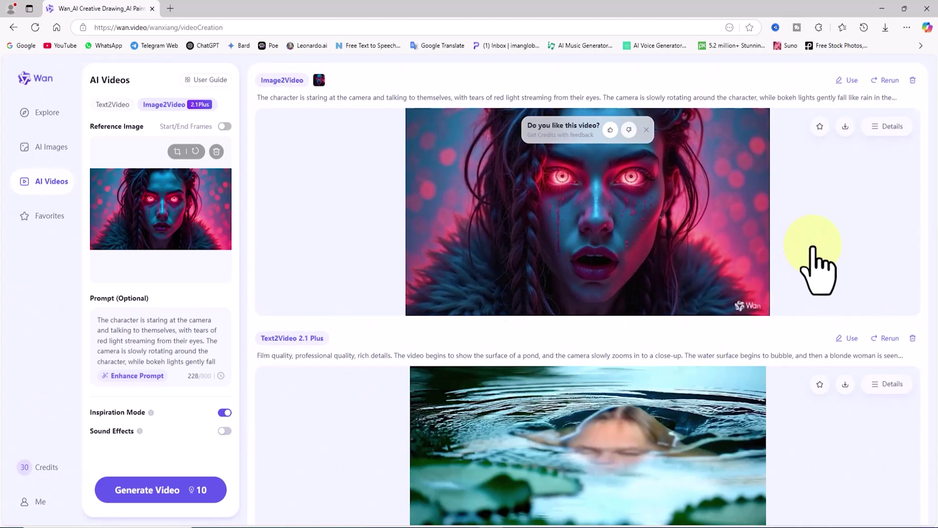
{"action": "mouse_move", "coordinate": [722, 311]}
{"action": "left_click", "coordinate": [669, 301]}
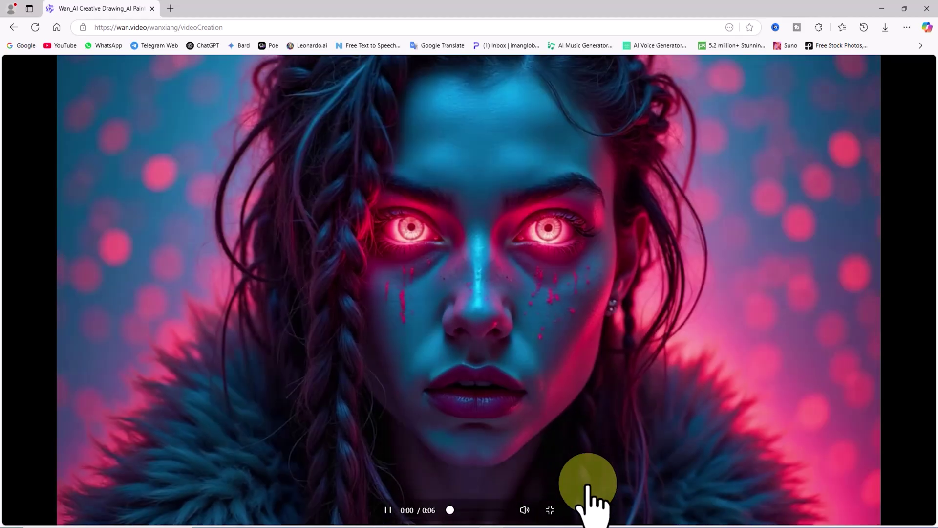
{"action": "left_click", "coordinate": [551, 510]}
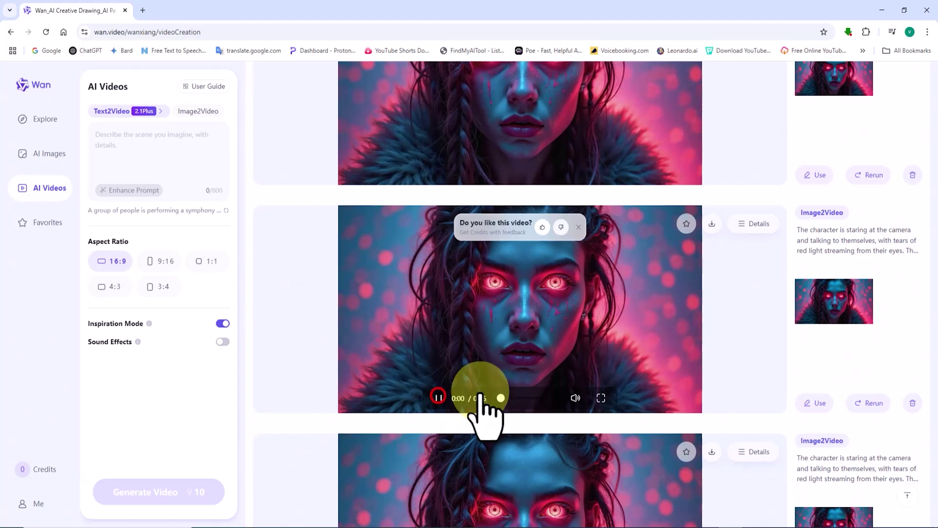
{"action": "left_click", "coordinate": [601, 398]}
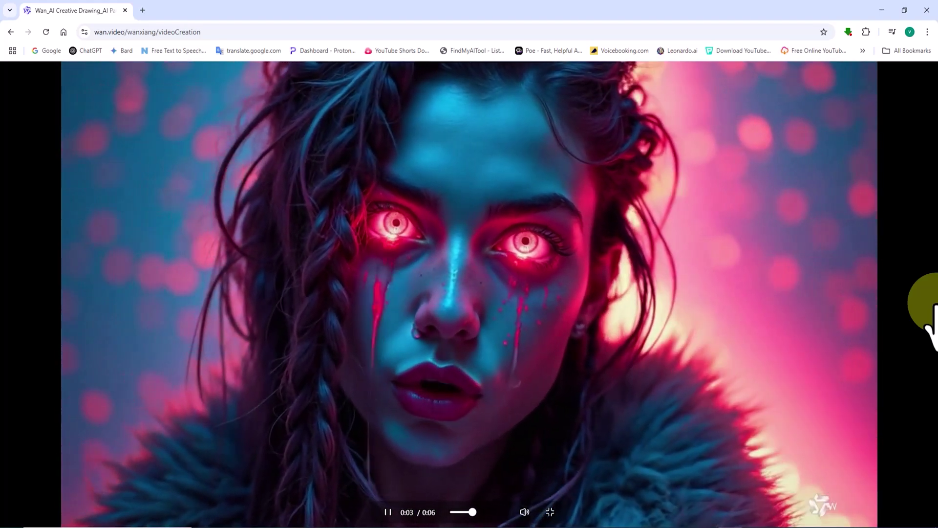
{"action": "left_click", "coordinate": [549, 512]}
{"action": "scroll", "coordinate": [586, 364], "scroll_direction": "down", "scroll_amount": 5}
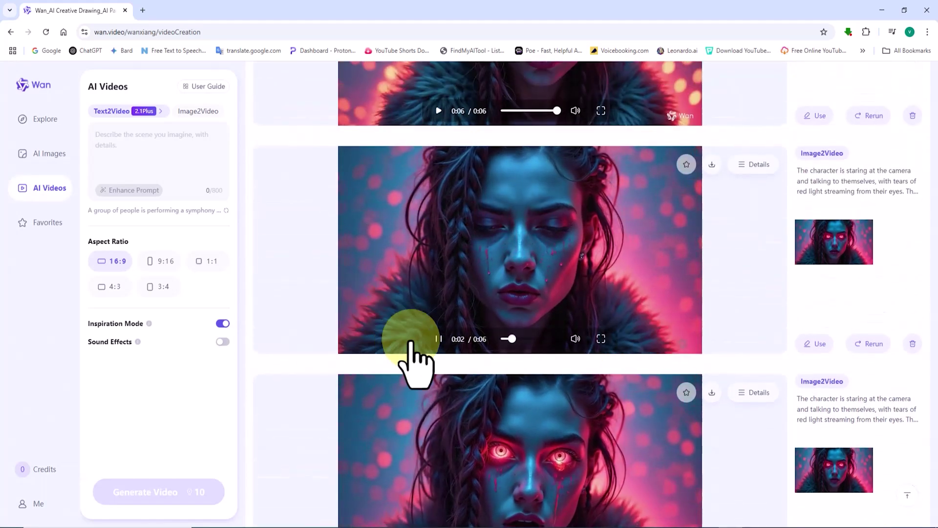
{"action": "left_click", "coordinate": [601, 338]}
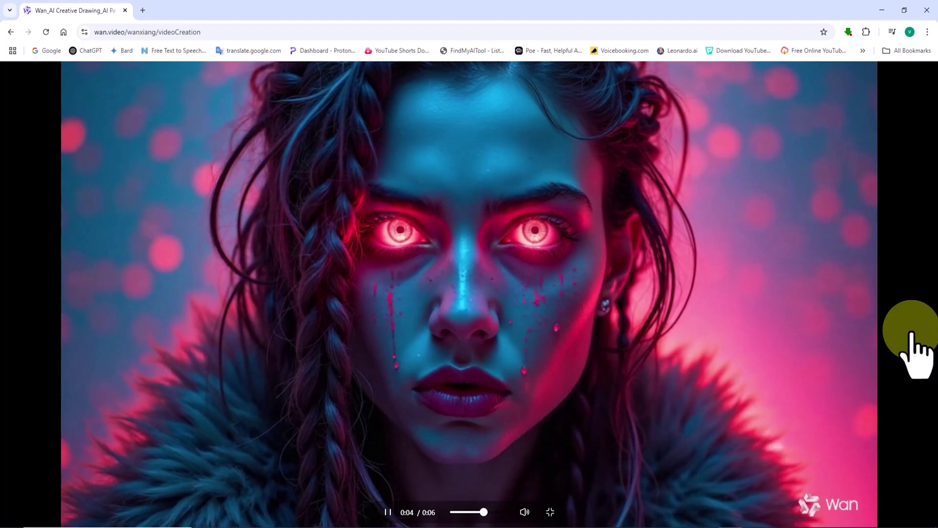
{"action": "left_click", "coordinate": [550, 511]}
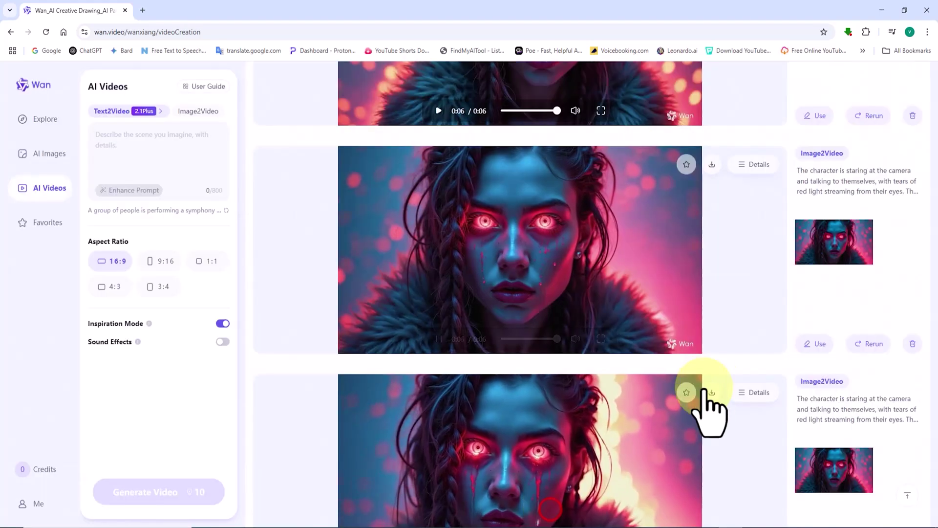
{"action": "scroll", "coordinate": [751, 324], "scroll_direction": "down", "scroll_amount": 2}
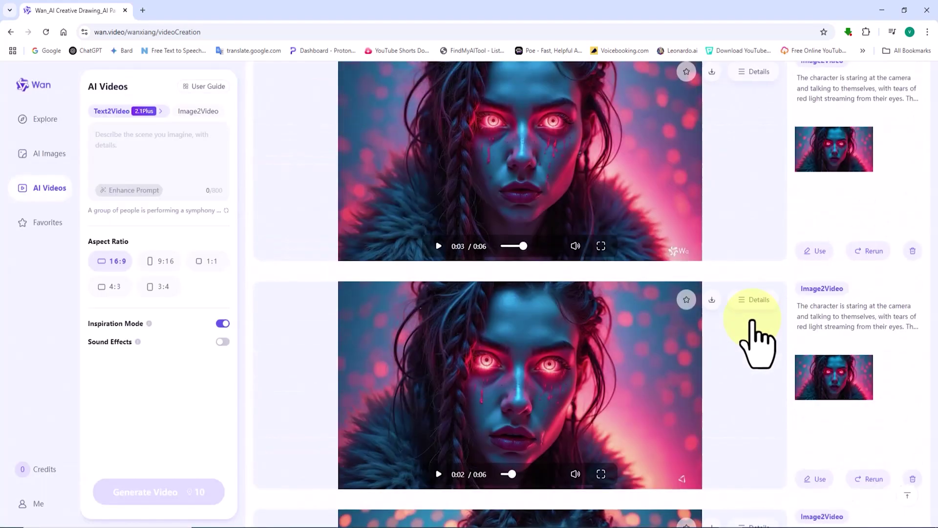
{"action": "scroll", "coordinate": [753, 322], "scroll_direction": "up", "scroll_amount": 1}
{"action": "scroll", "coordinate": [753, 322], "scroll_direction": "down", "scroll_amount": 4}
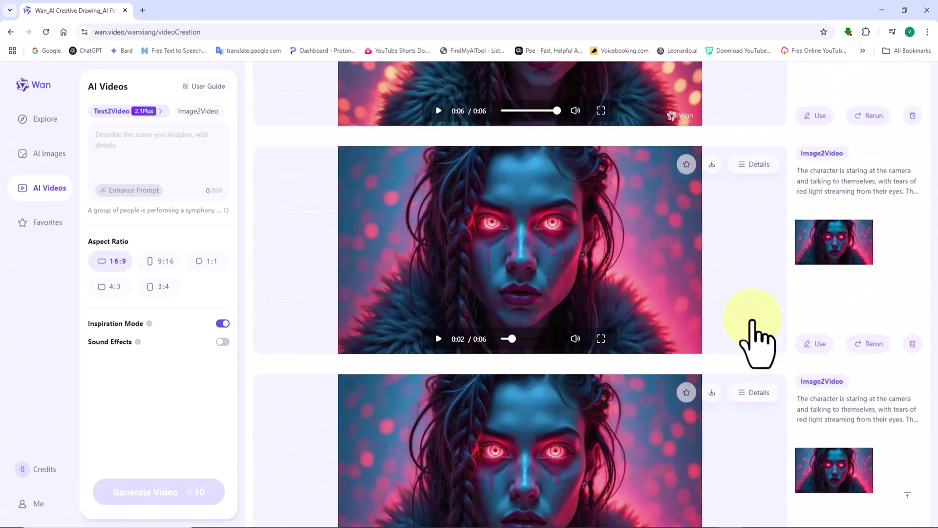
{"action": "scroll", "coordinate": [754, 323], "scroll_direction": "up", "scroll_amount": 3}
{"action": "scroll", "coordinate": [754, 322], "scroll_direction": "up", "scroll_amount": 1}
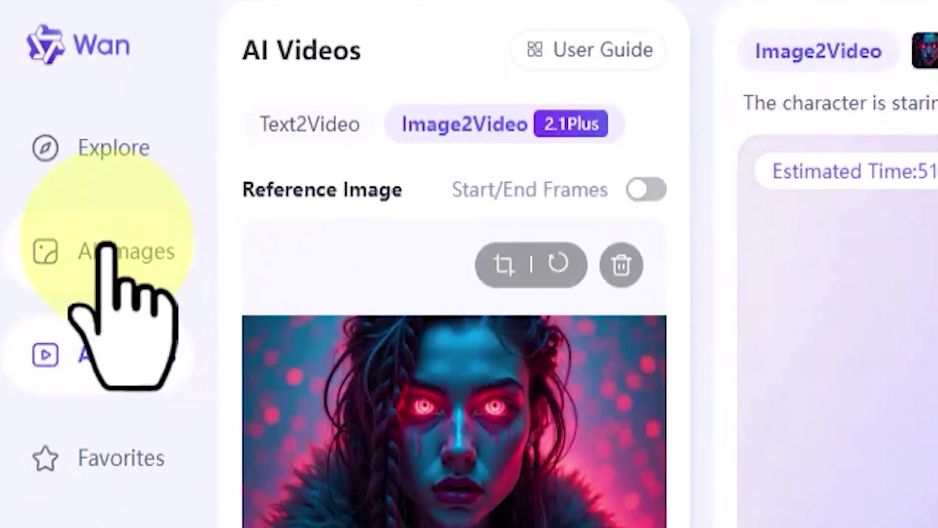
In AI Images, paste the 452-character armoured hero prompt into the prompt box
{"action": "left_click", "coordinate": [105, 239]}
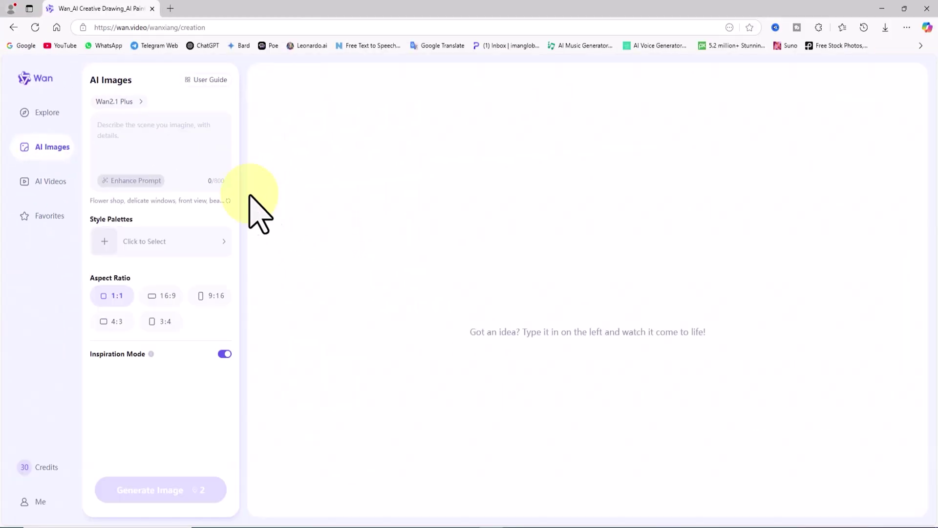
{"action": "left_click", "coordinate": [115, 101]}
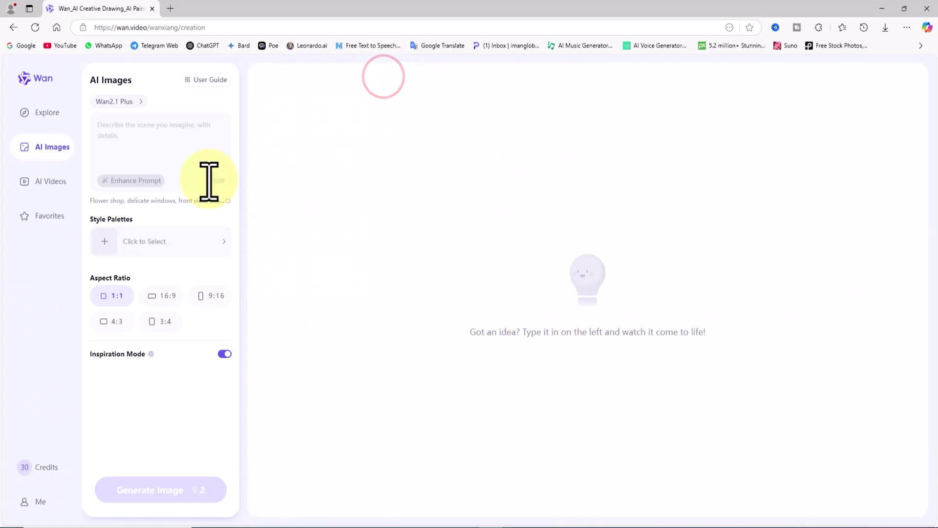
{"action": "right_click", "coordinate": [129, 128]}
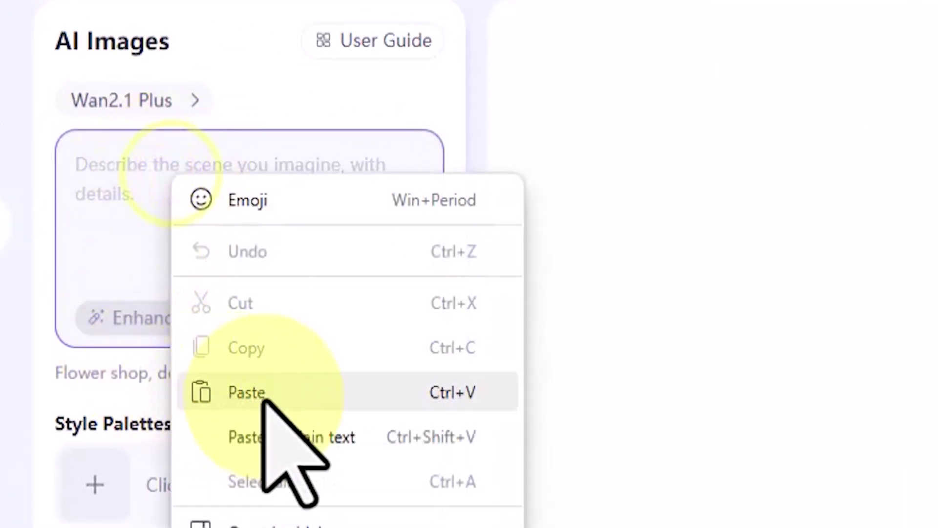
{"action": "left_click", "coordinate": [167, 210]}
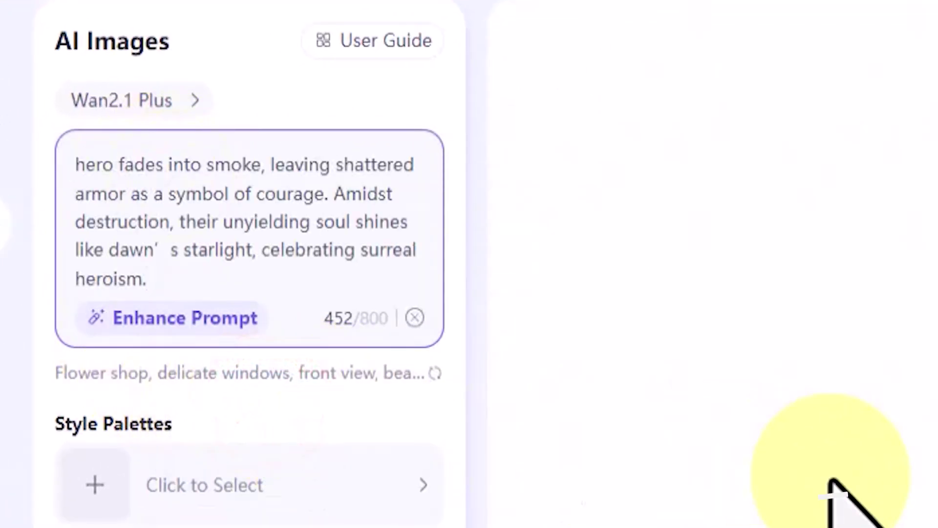
Try Enhance Prompt without keeping it, close the style palette, and set aspect ratio 16:9
{"action": "left_click", "coordinate": [171, 318]}
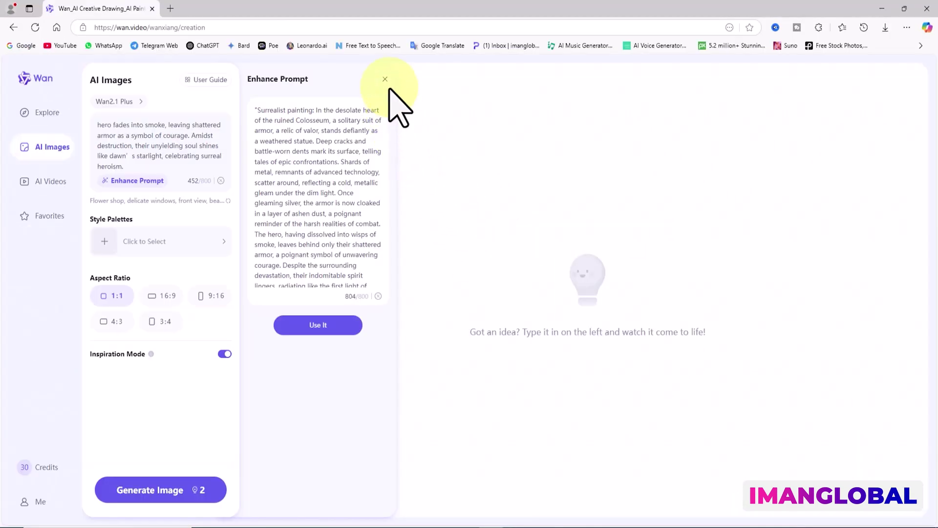
{"action": "left_click", "coordinate": [385, 79]}
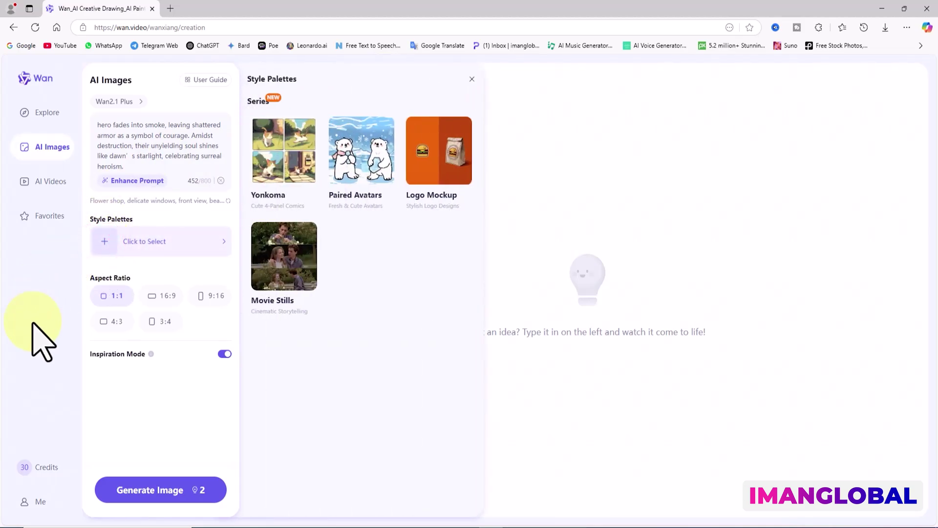
{"action": "left_click", "coordinate": [473, 78]}
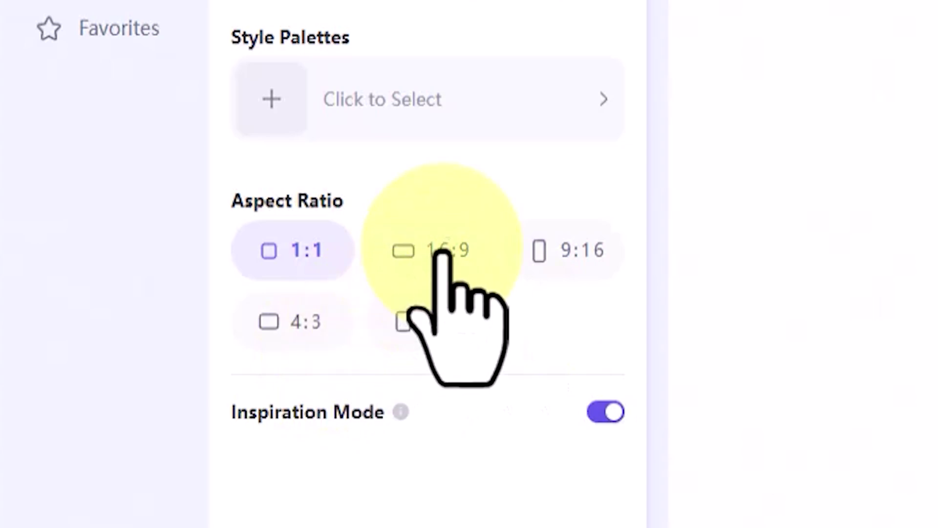
{"action": "left_click", "coordinate": [443, 249]}
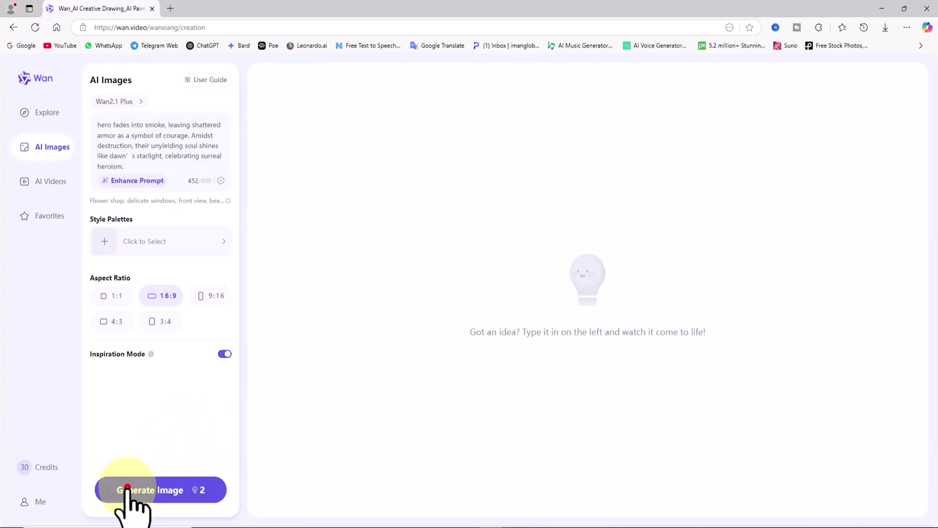
Generate four 16:9 hero images and browse them enlarged, ending back on the first
{"action": "left_click", "coordinate": [128, 490]}
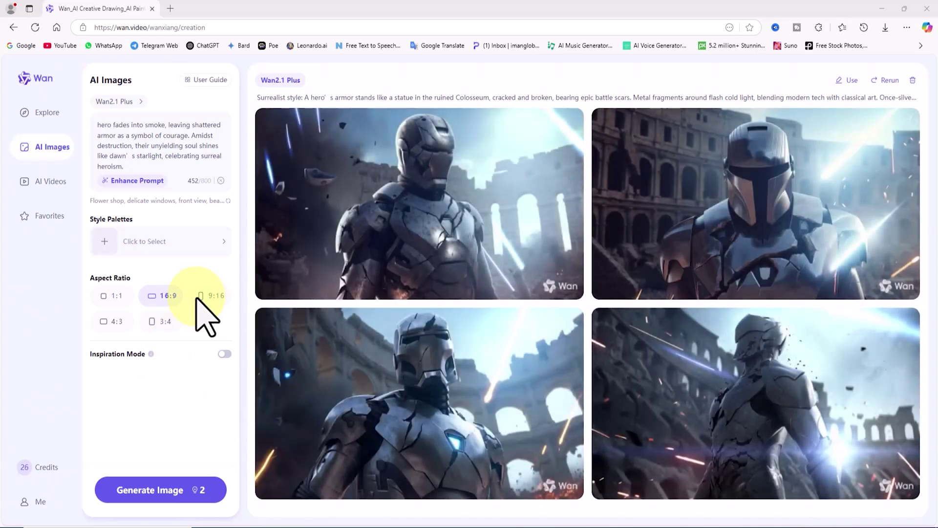
{"action": "mouse_move", "coordinate": [515, 198]}
{"action": "left_click", "coordinate": [535, 210]}
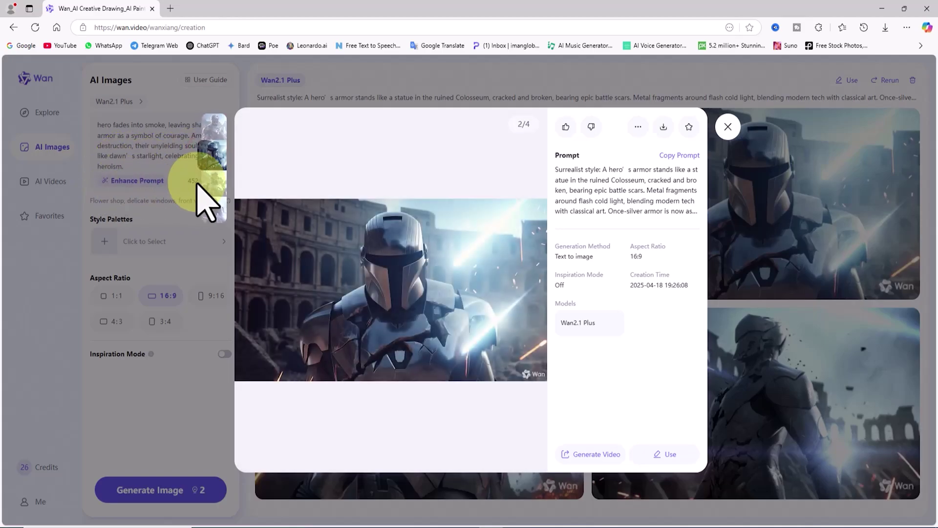
{"action": "key", "text": "Right"}
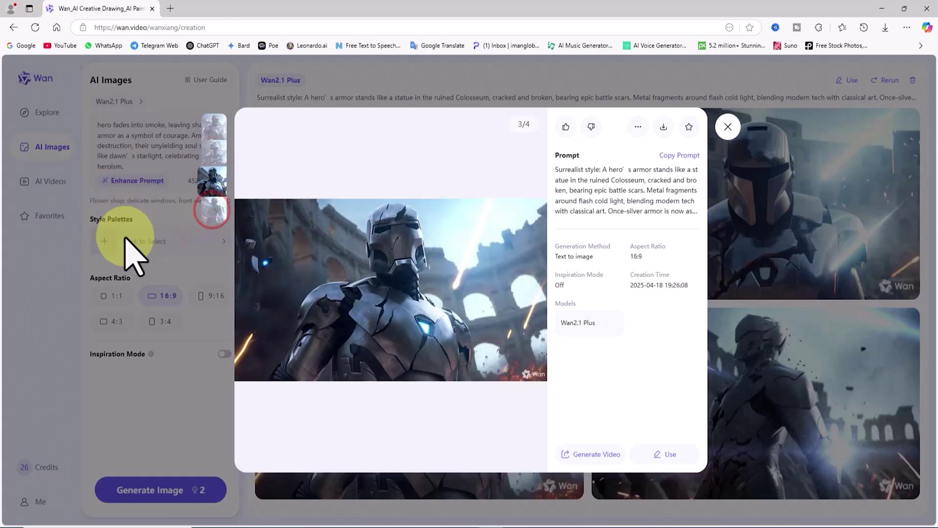
{"action": "left_click", "coordinate": [210, 123]}
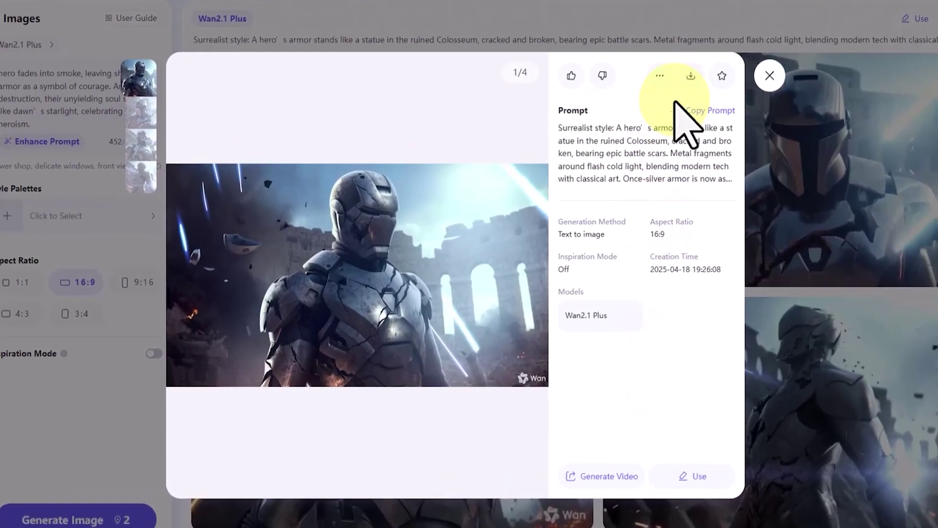
Download the first armour image as a watermark-free PNG, check it in Photos, and close the viewer
{"action": "left_click", "coordinate": [664, 128]}
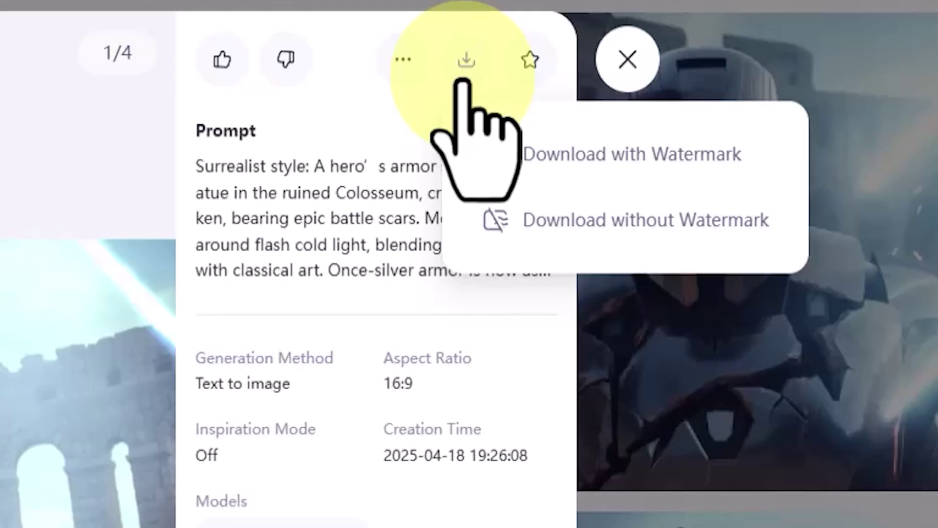
{"action": "left_click", "coordinate": [735, 221]}
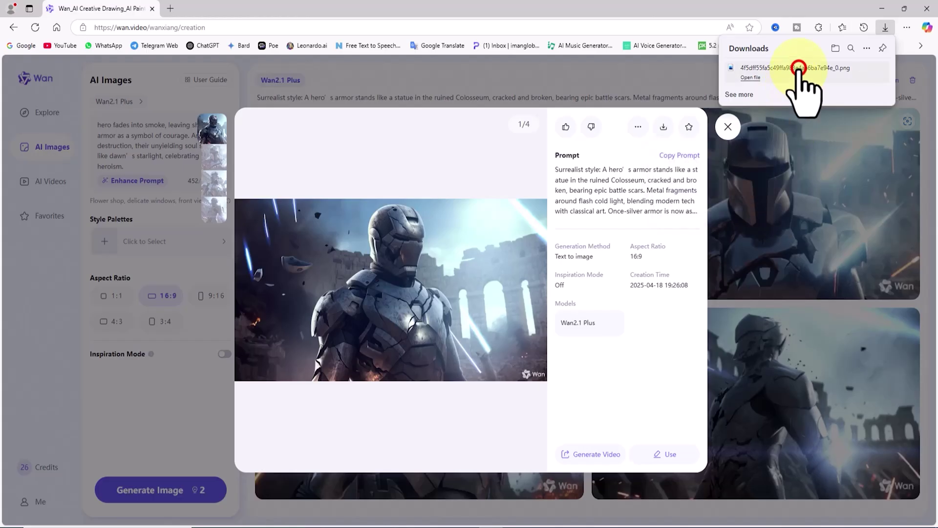
{"action": "left_click", "coordinate": [800, 69]}
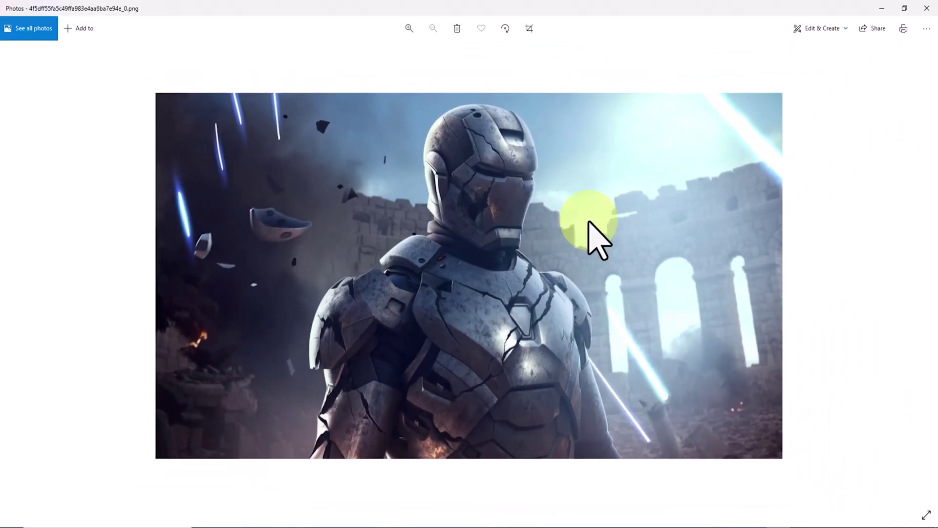
{"action": "left_click", "coordinate": [927, 9]}
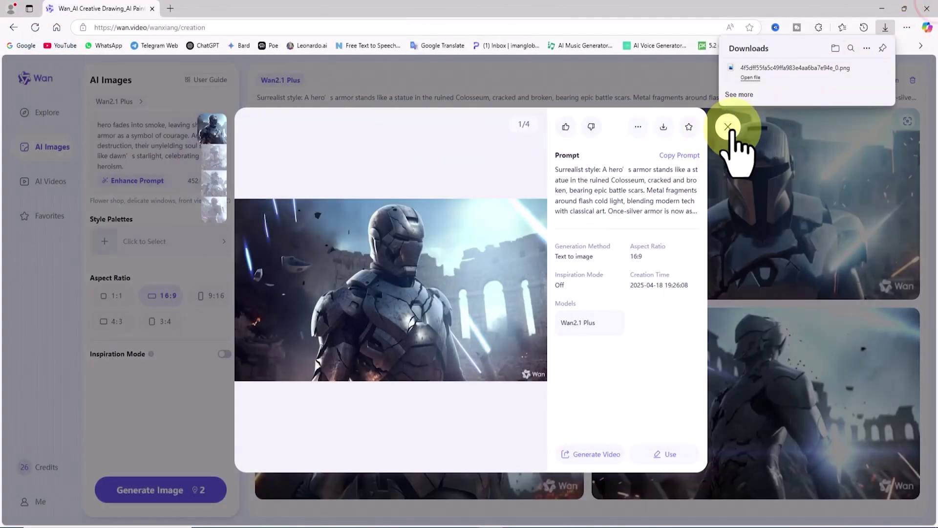
{"action": "left_click", "coordinate": [728, 127]}
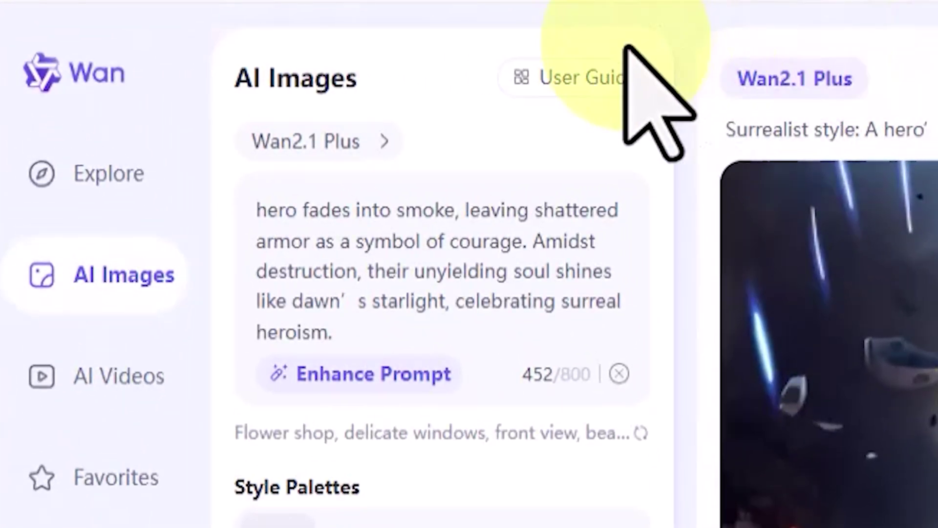
Open the AI image user guide and read past the Angle of view table to Types of Camera Lenses
{"action": "left_click", "coordinate": [590, 77]}
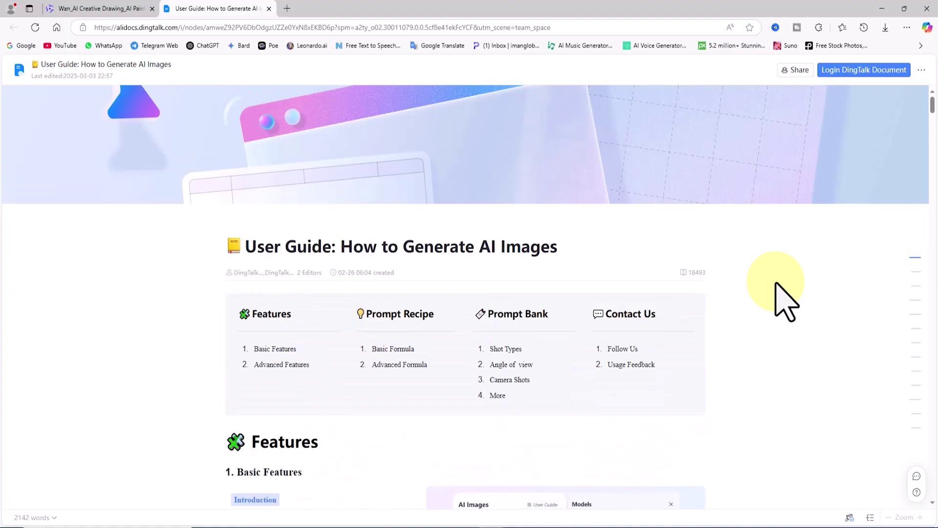
{"action": "scroll", "coordinate": [786, 301], "scroll_direction": "down", "scroll_amount": 7}
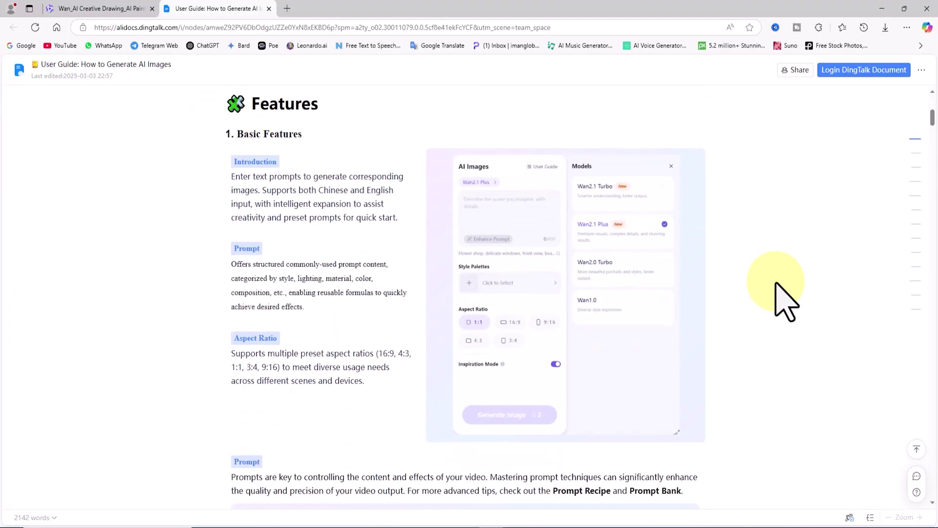
{"action": "scroll", "coordinate": [786, 302], "scroll_direction": "down", "scroll_amount": 3}
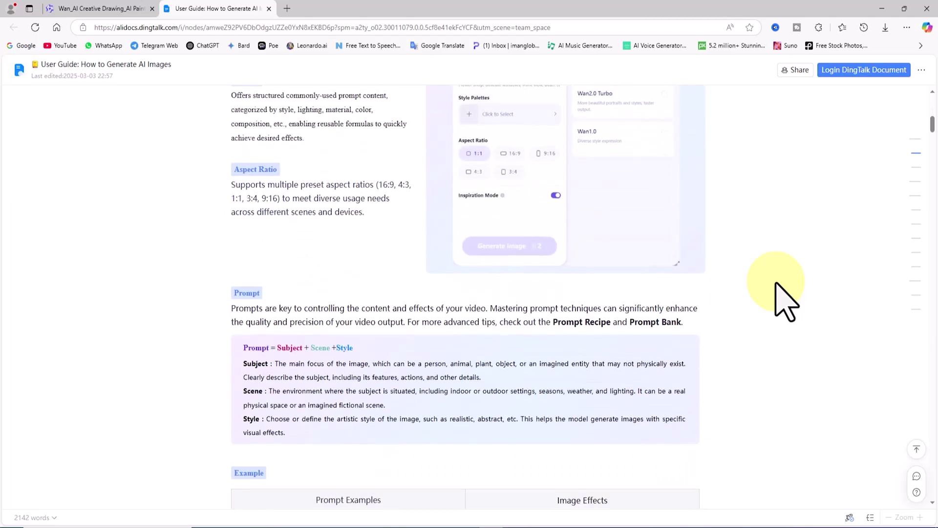
{"action": "scroll", "coordinate": [786, 302], "scroll_direction": "down", "scroll_amount": 7}
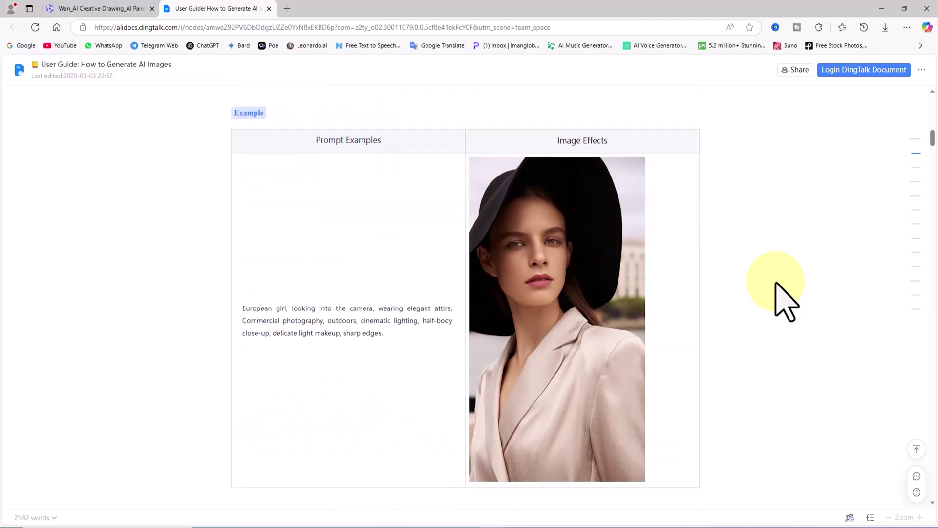
{"action": "scroll", "coordinate": [785, 301], "scroll_direction": "down", "scroll_amount": 6}
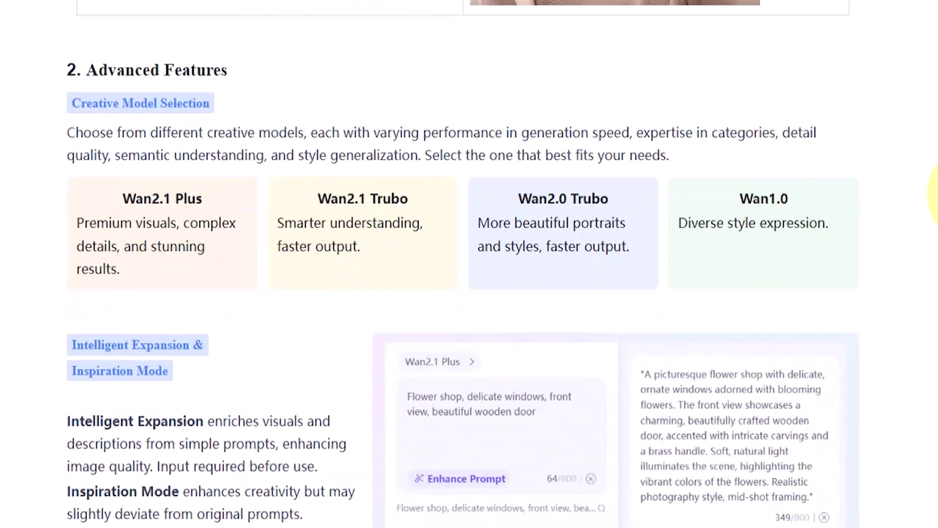
{"action": "scroll", "coordinate": [933, 196], "scroll_direction": "down", "scroll_amount": 10}
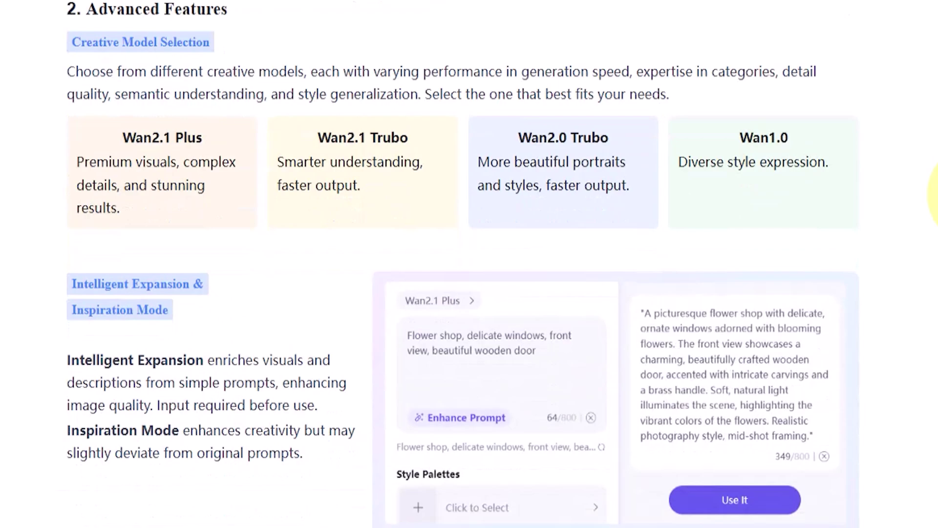
{"action": "scroll", "coordinate": [932, 196], "scroll_direction": "up", "scroll_amount": 3}
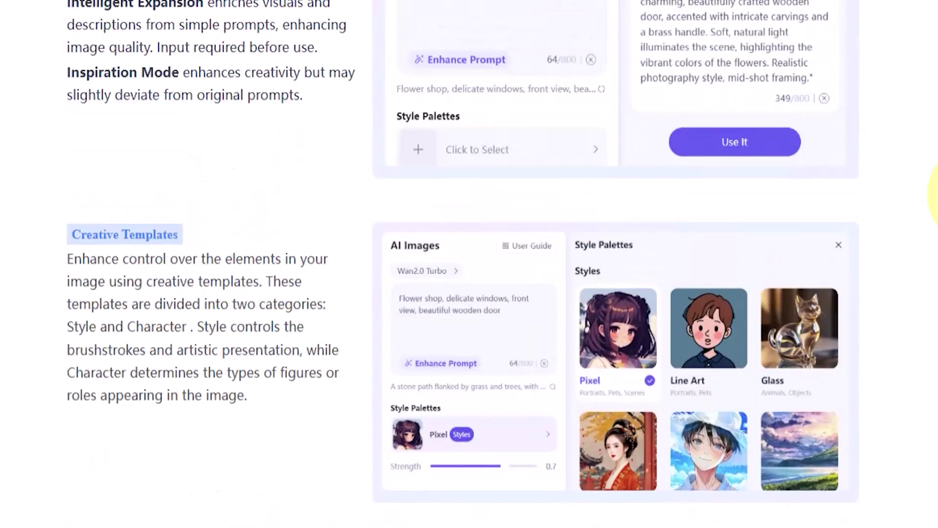
{"action": "scroll", "coordinate": [933, 195], "scroll_direction": "down", "scroll_amount": 12}
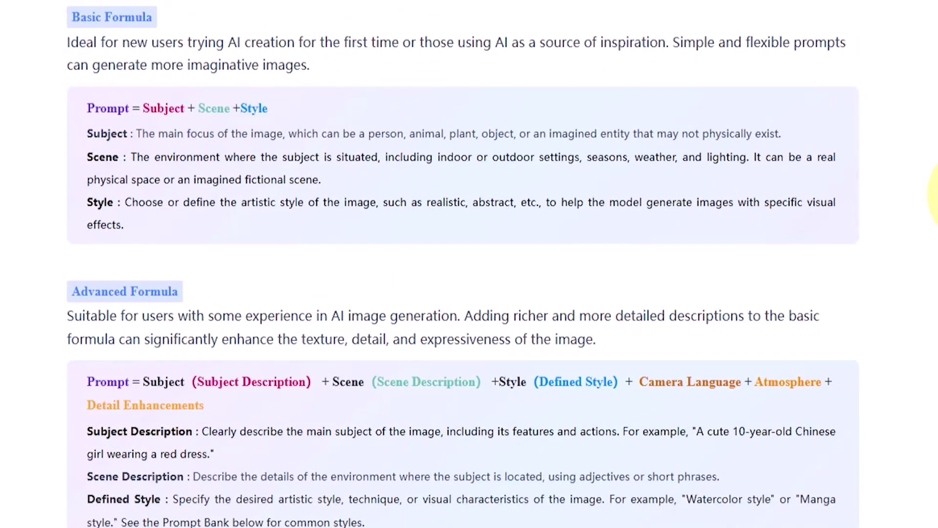
{"action": "scroll", "coordinate": [933, 195], "scroll_direction": "up", "scroll_amount": 3}
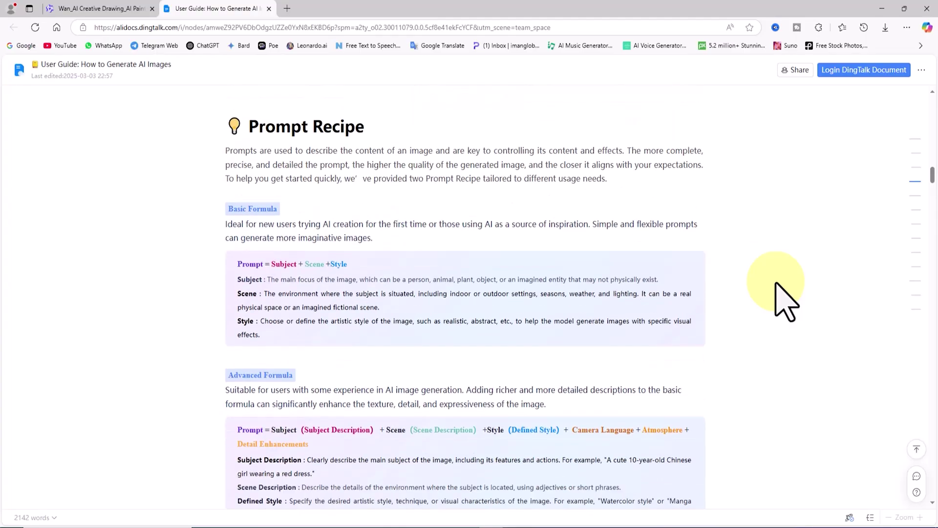
{"action": "scroll", "coordinate": [933, 195], "scroll_direction": "down", "scroll_amount": 10}
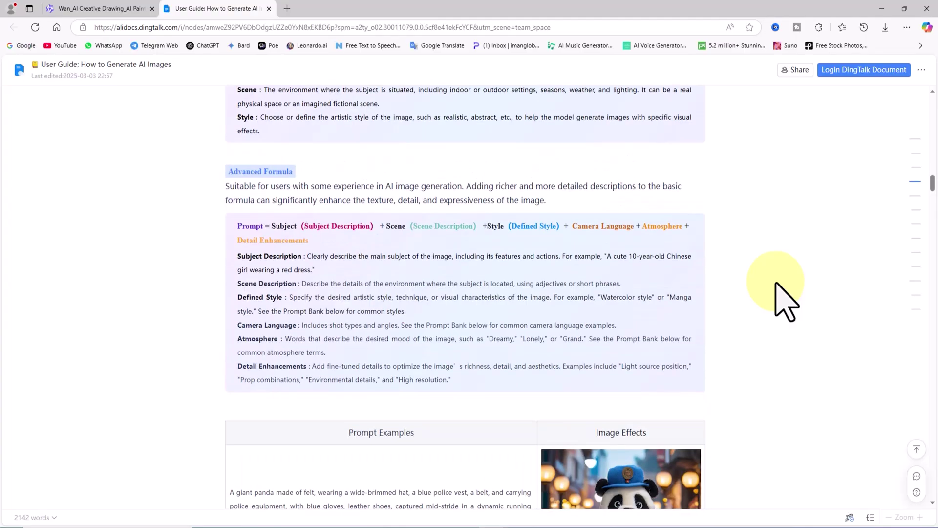
{"action": "scroll", "coordinate": [776, 284], "scroll_direction": "up", "scroll_amount": 3}
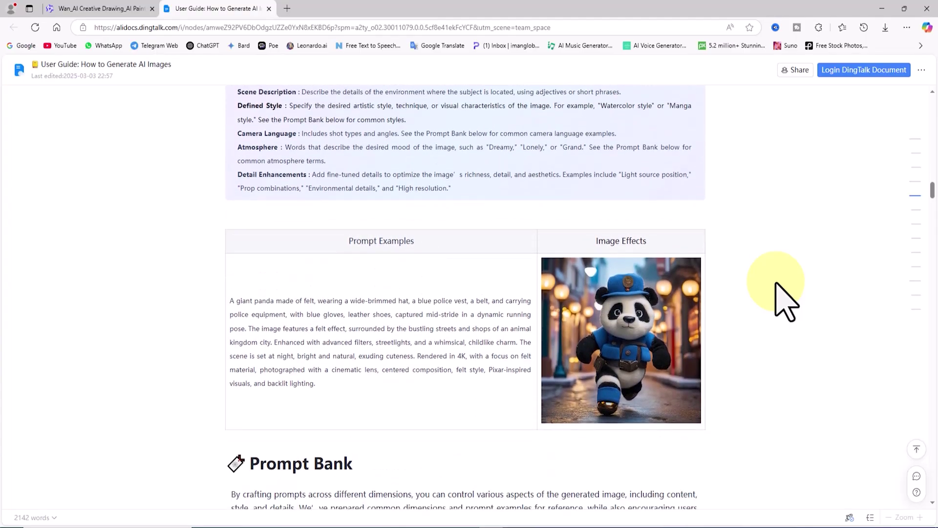
{"action": "scroll", "coordinate": [776, 283], "scroll_direction": "down", "scroll_amount": 7}
{"action": "scroll", "coordinate": [778, 284], "scroll_direction": "down", "scroll_amount": 8}
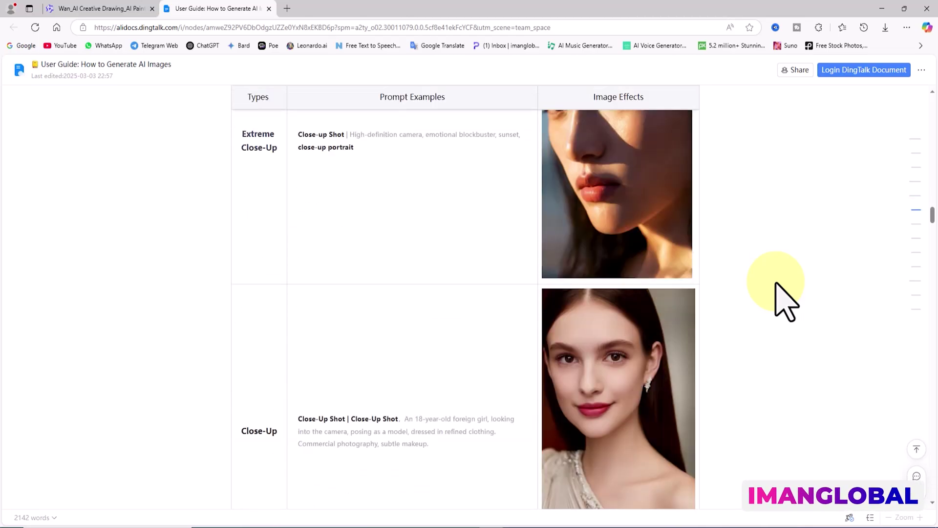
{"action": "scroll", "coordinate": [777, 283], "scroll_direction": "down", "scroll_amount": 6}
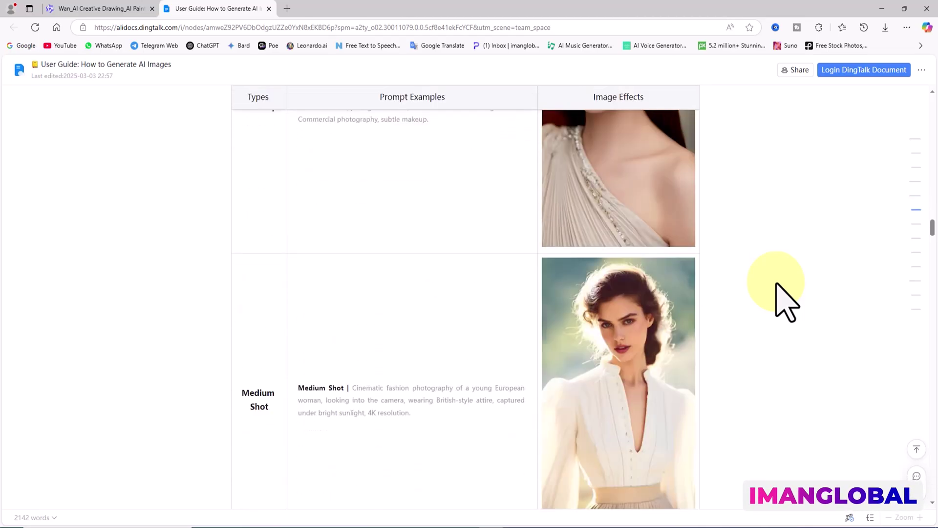
{"action": "scroll", "coordinate": [778, 284], "scroll_direction": "down", "scroll_amount": 5}
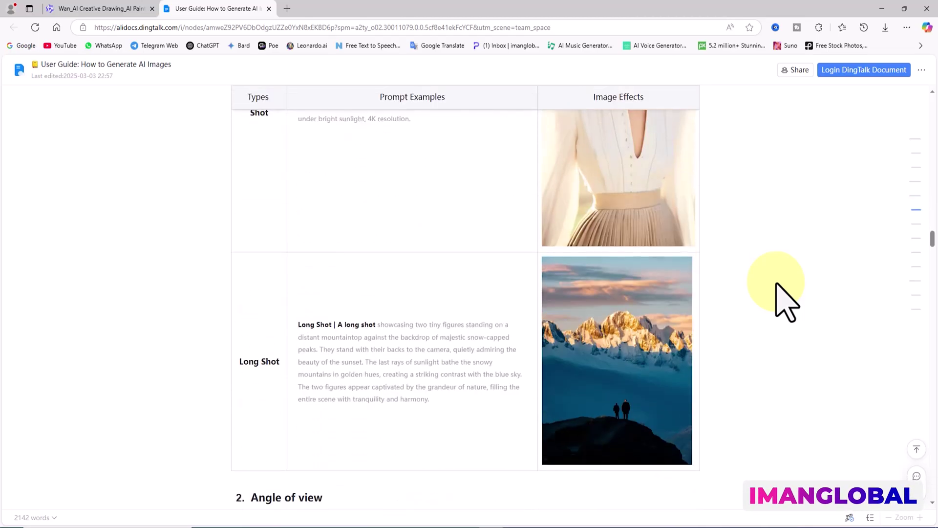
{"action": "scroll", "coordinate": [785, 302], "scroll_direction": "down", "scroll_amount": 5}
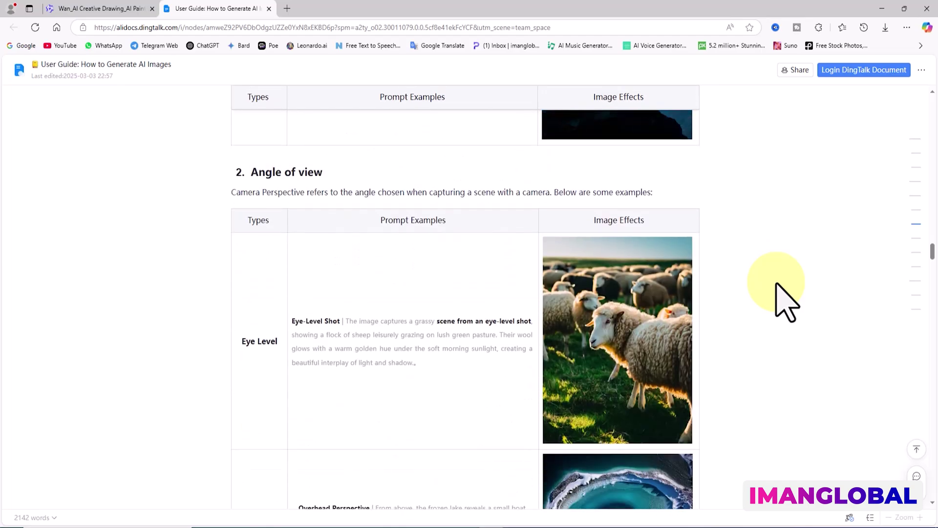
{"action": "scroll", "coordinate": [786, 301], "scroll_direction": "down", "scroll_amount": 5}
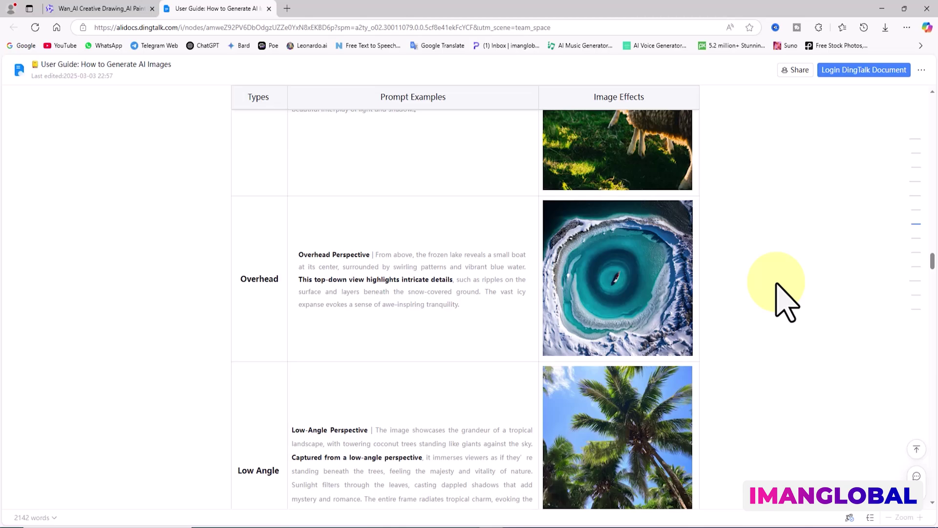
{"action": "scroll", "coordinate": [785, 302], "scroll_direction": "down", "scroll_amount": 5}
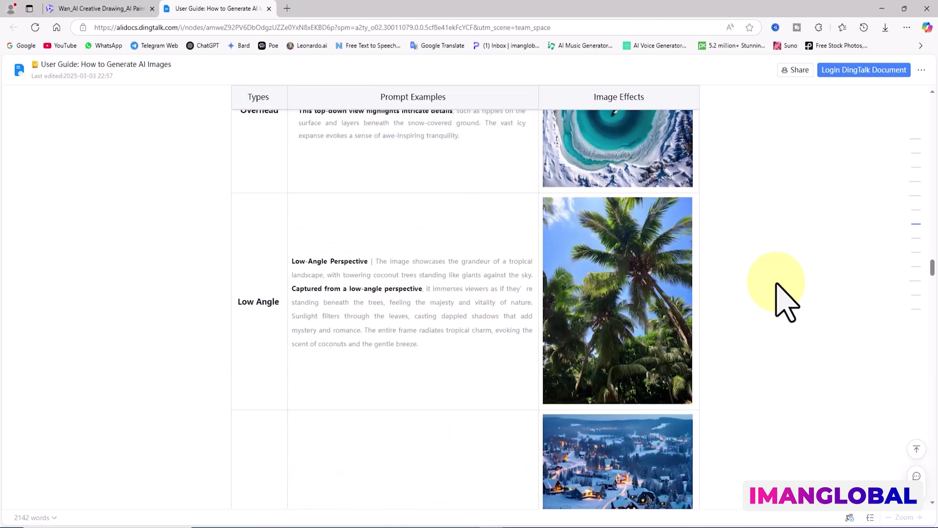
{"action": "scroll", "coordinate": [785, 301], "scroll_direction": "down", "scroll_amount": 3}
{"action": "scroll", "coordinate": [786, 301], "scroll_direction": "down", "scroll_amount": 7}
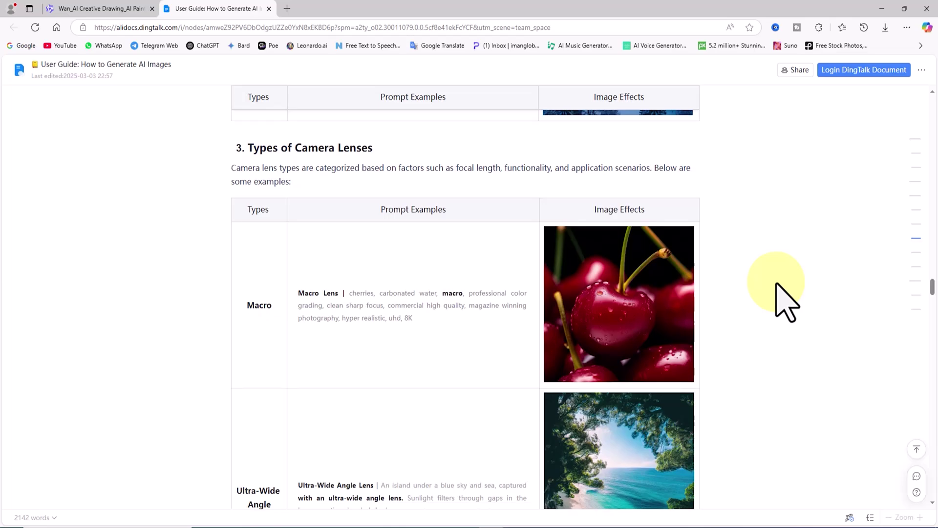
Read the Camera Lenses, Style and Lighting tables down to Contact Us, then return to the top
{"action": "scroll", "coordinate": [786, 302], "scroll_direction": "down", "scroll_amount": 3}
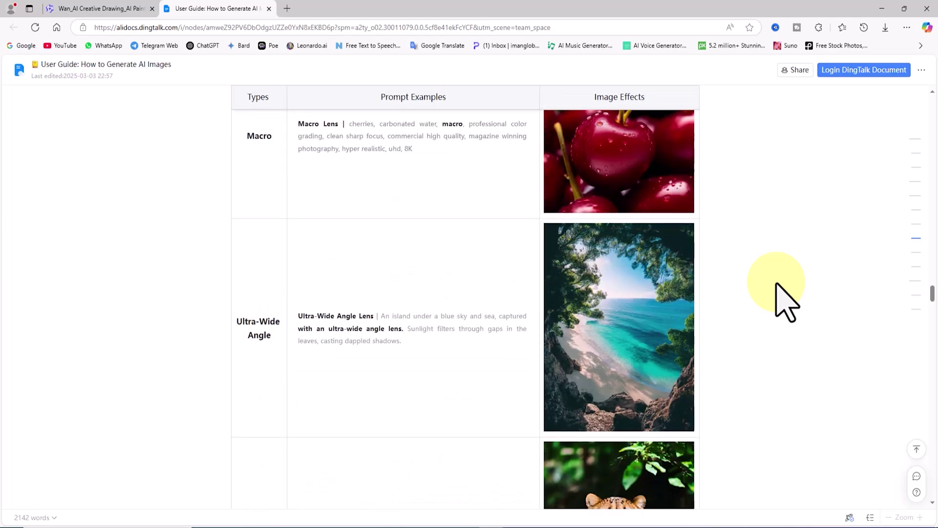
{"action": "scroll", "coordinate": [786, 302], "scroll_direction": "down", "scroll_amount": 5}
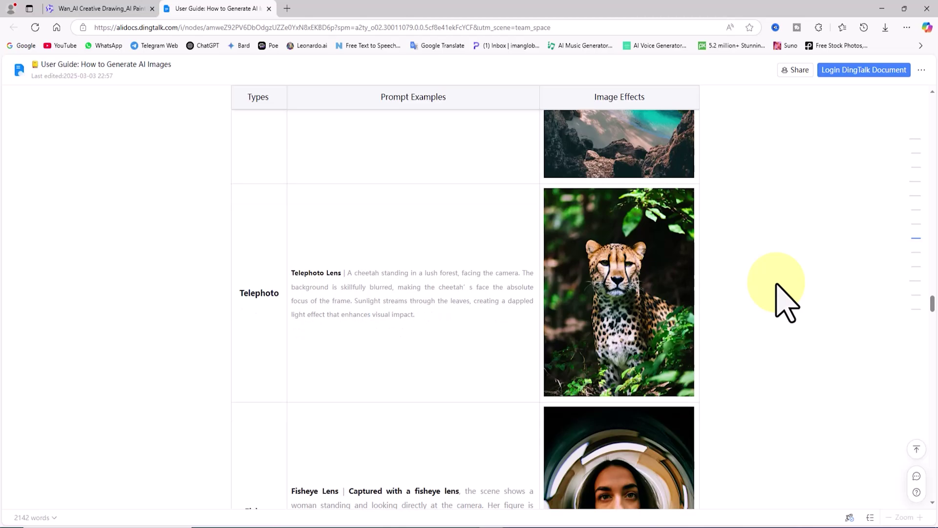
{"action": "scroll", "coordinate": [786, 302], "scroll_direction": "down", "scroll_amount": 5}
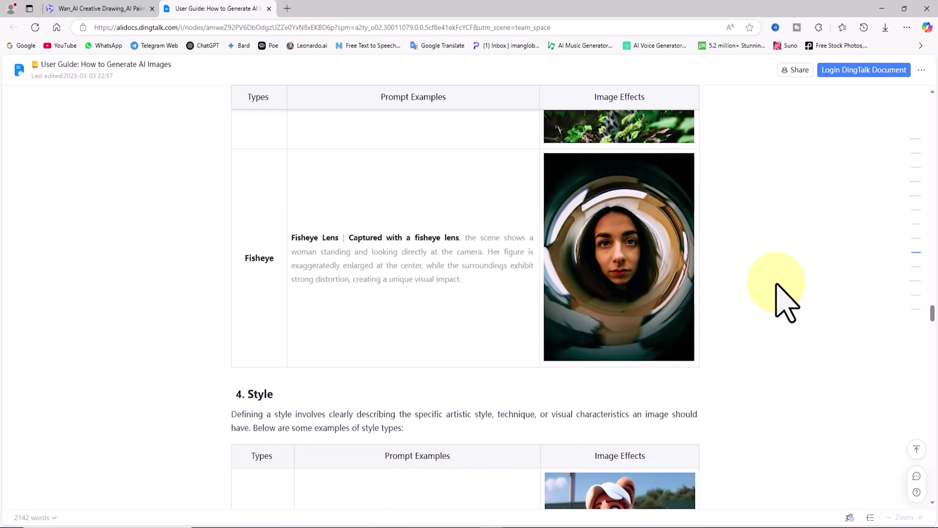
{"action": "scroll", "coordinate": [786, 301], "scroll_direction": "down", "scroll_amount": 4}
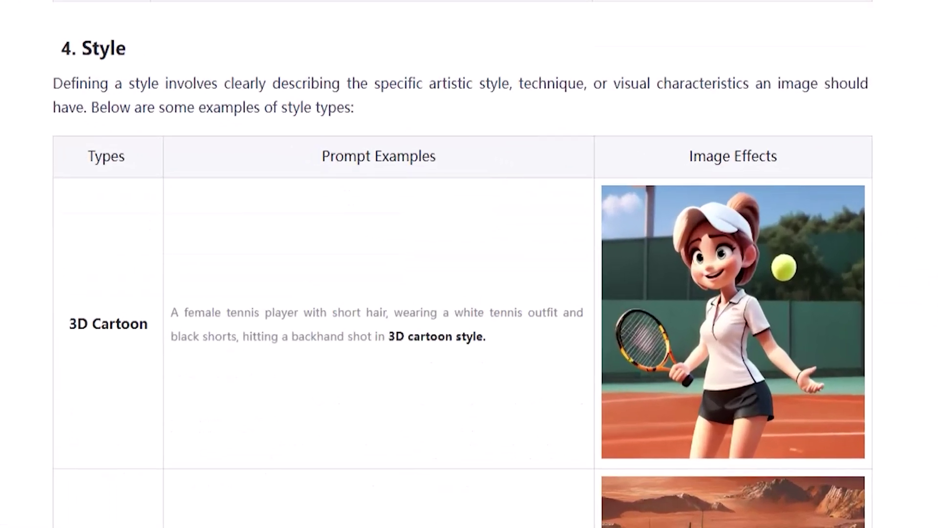
{"action": "scroll", "coordinate": [463, 264], "scroll_direction": "down", "scroll_amount": 5}
{"action": "scroll", "coordinate": [463, 264], "scroll_direction": "down", "scroll_amount": 5}
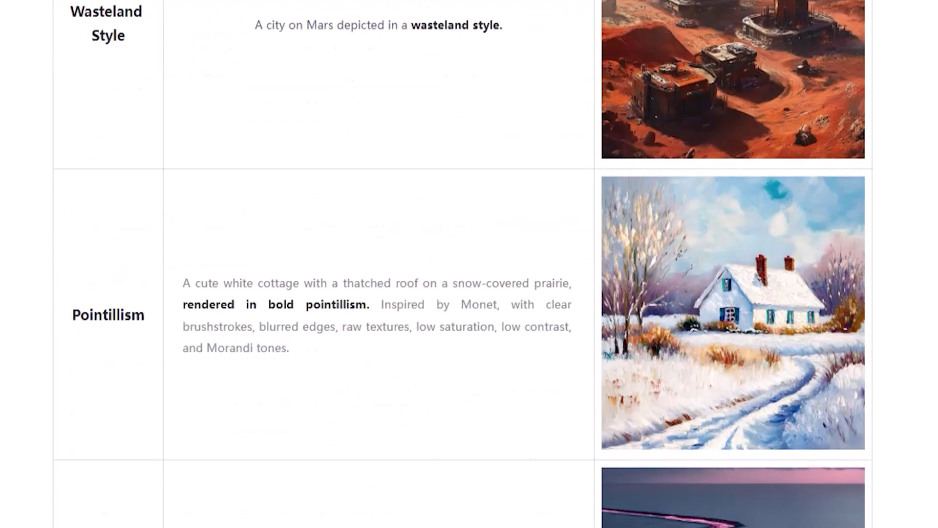
{"action": "scroll", "coordinate": [464, 264], "scroll_direction": "down", "scroll_amount": 5}
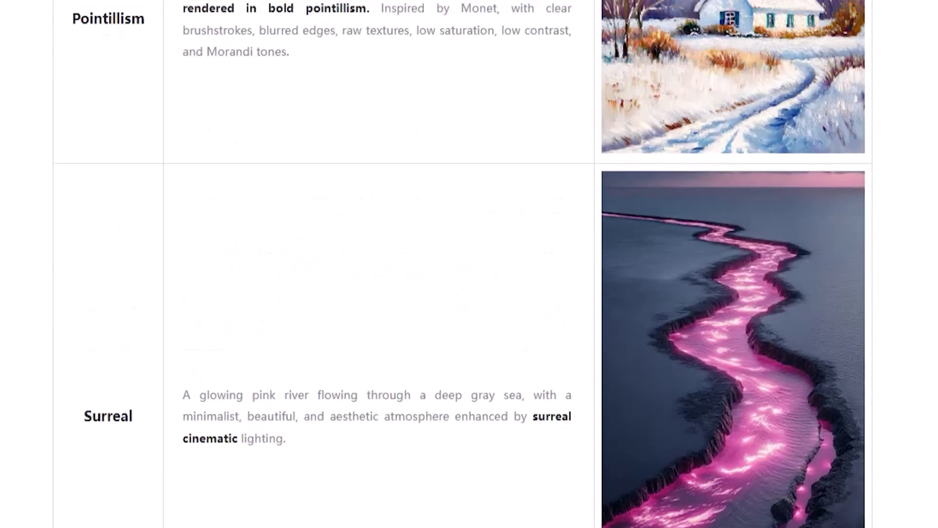
{"action": "scroll", "coordinate": [463, 264], "scroll_direction": "down", "scroll_amount": 15}
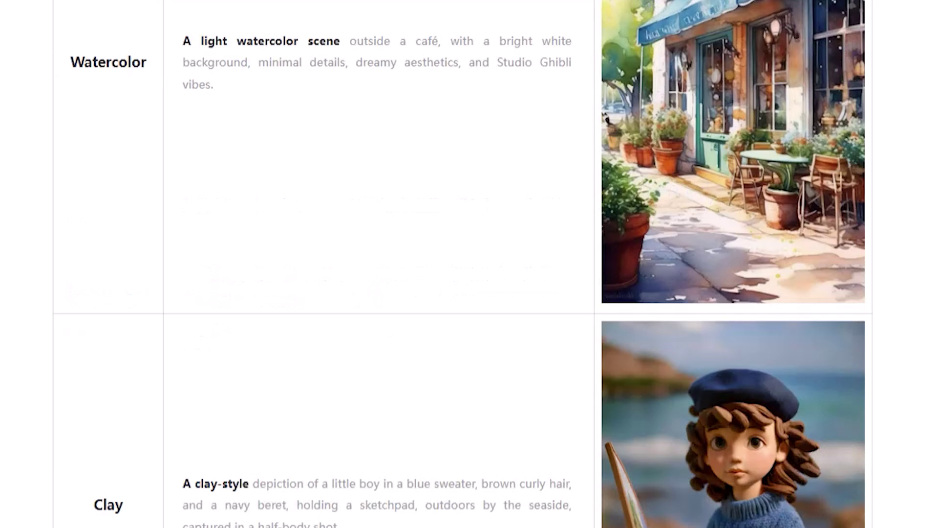
{"action": "scroll", "coordinate": [463, 264], "scroll_direction": "down", "scroll_amount": 8}
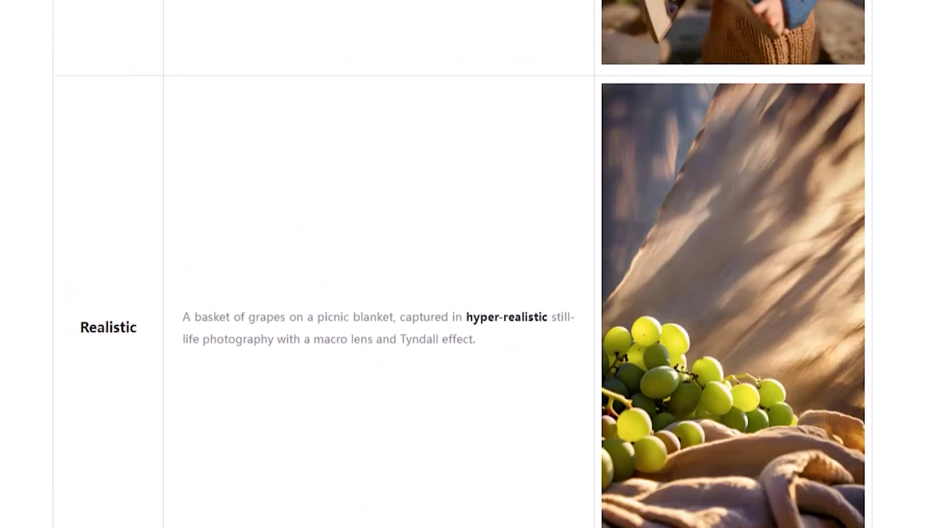
{"action": "scroll", "coordinate": [463, 264], "scroll_direction": "down", "scroll_amount": 18}
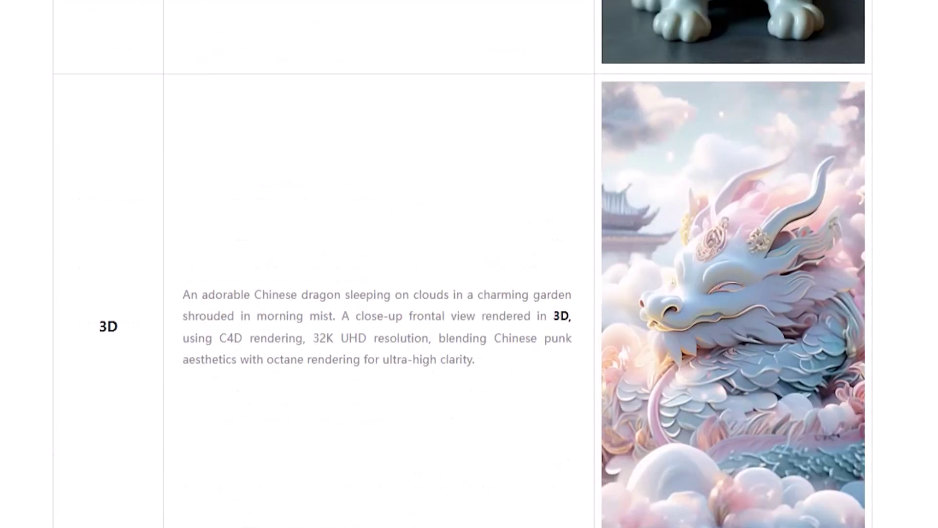
{"action": "scroll", "coordinate": [464, 264], "scroll_direction": "down", "scroll_amount": 9}
{"action": "scroll", "coordinate": [463, 264], "scroll_direction": "down", "scroll_amount": 6}
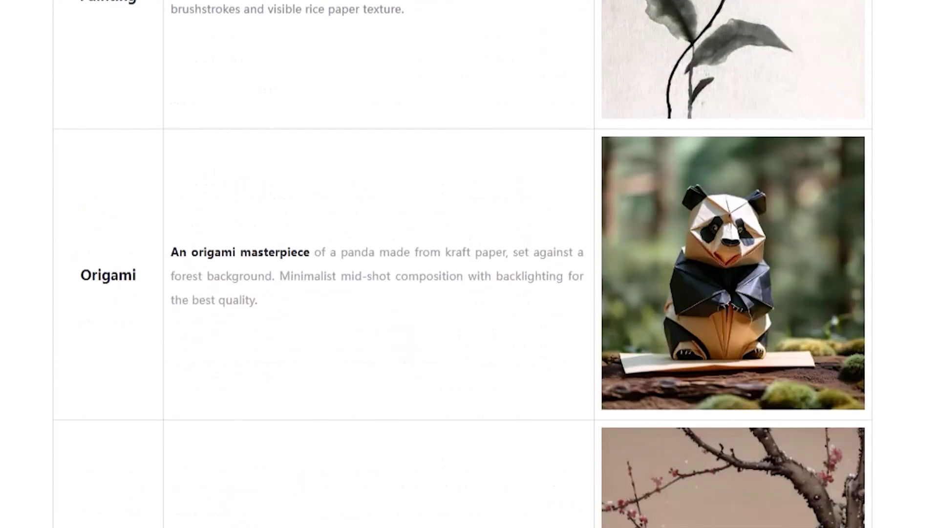
{"action": "scroll", "coordinate": [464, 264], "scroll_direction": "down", "scroll_amount": 6}
{"action": "scroll", "coordinate": [464, 264], "scroll_direction": "down", "scroll_amount": 12}
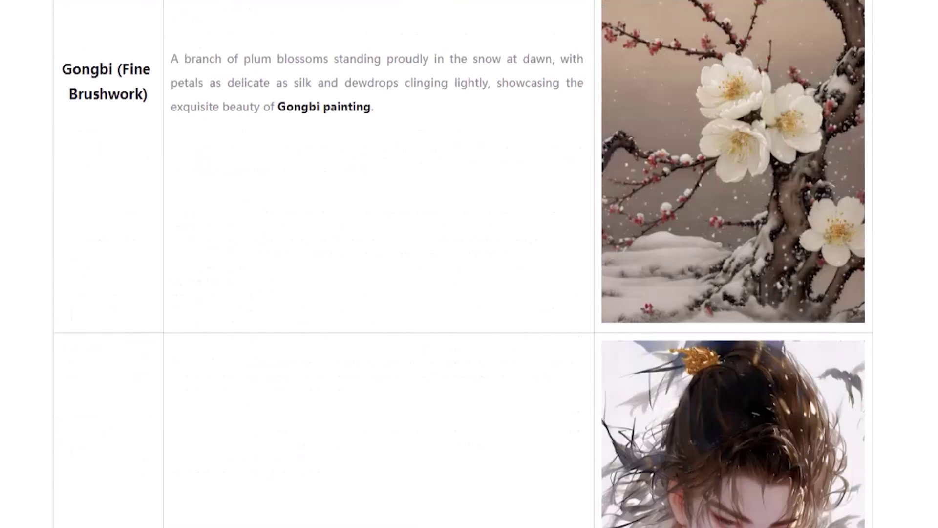
{"action": "scroll", "coordinate": [463, 264], "scroll_direction": "down", "scroll_amount": 12}
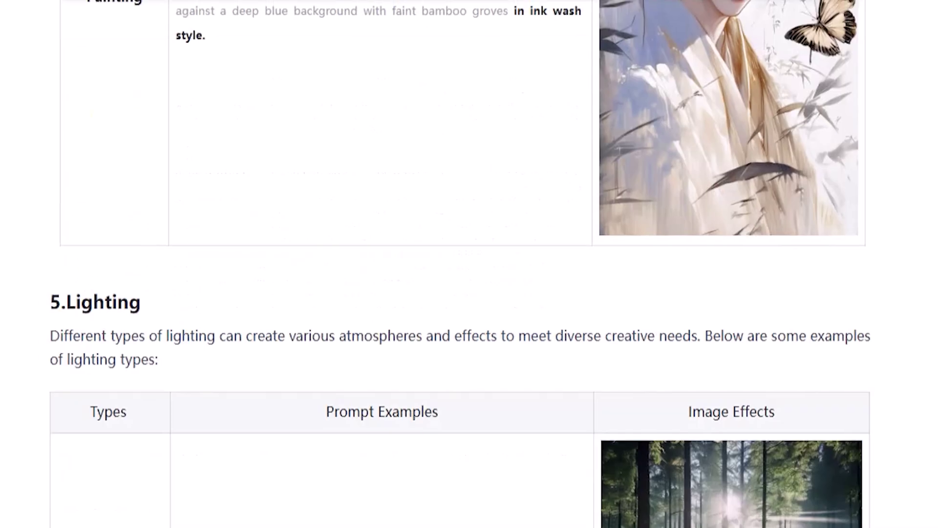
{"action": "scroll", "coordinate": [463, 264], "scroll_direction": "up", "scroll_amount": 3}
{"action": "scroll", "coordinate": [463, 264], "scroll_direction": "down", "scroll_amount": 9}
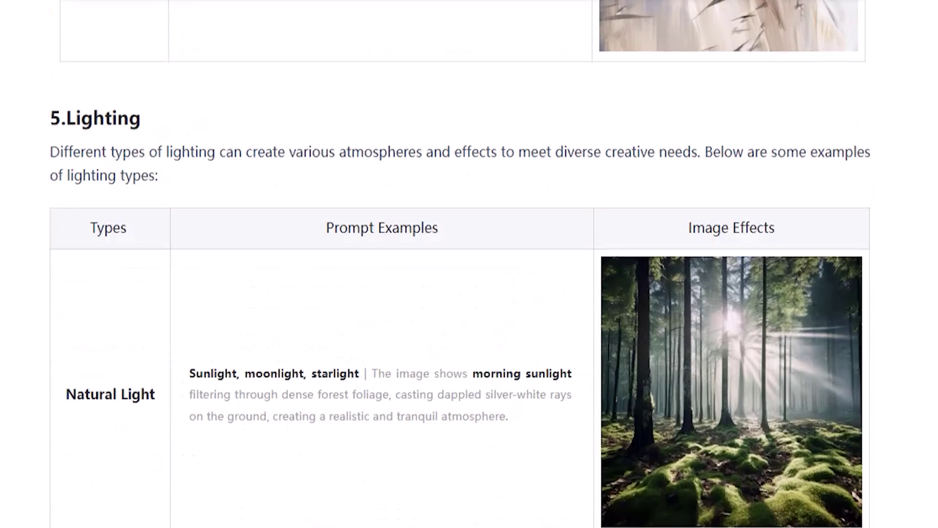
{"action": "scroll", "coordinate": [463, 264], "scroll_direction": "down", "scroll_amount": 9}
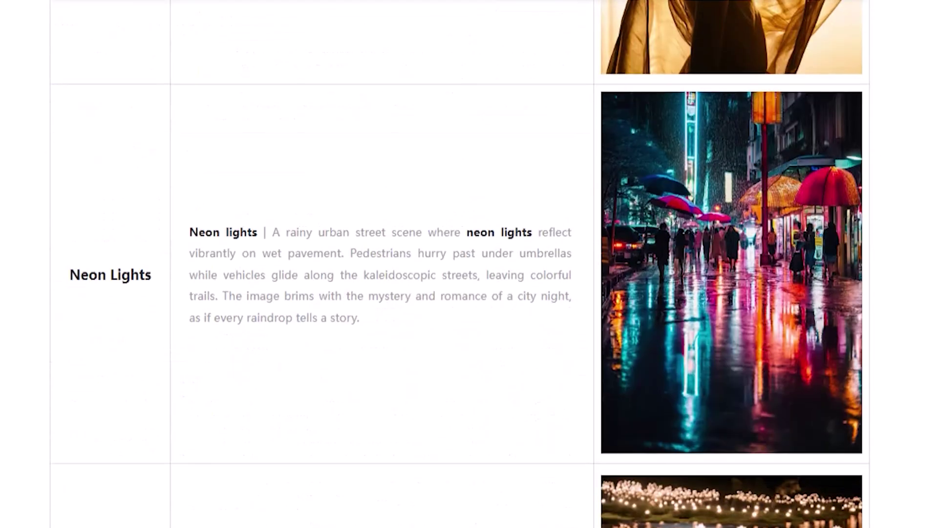
{"action": "scroll", "coordinate": [463, 264], "scroll_direction": "down", "scroll_amount": 6}
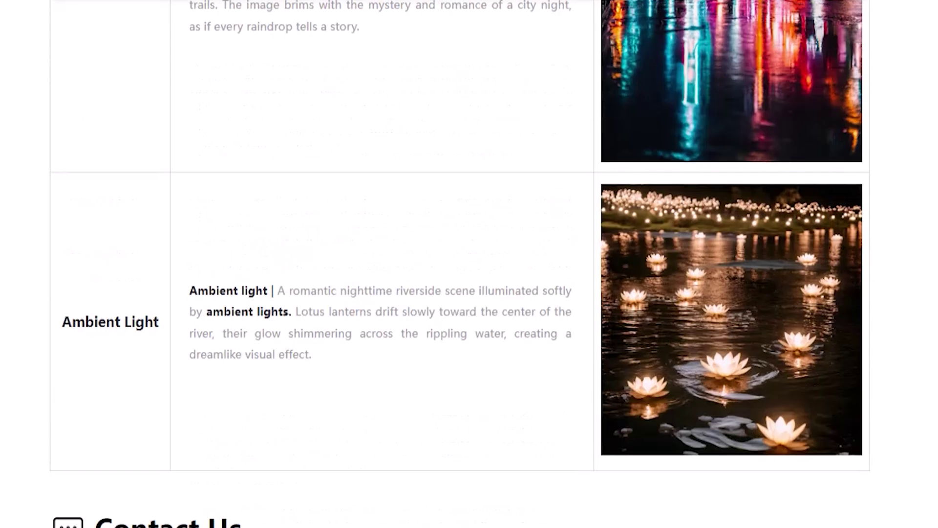
{"action": "scroll", "coordinate": [469, 264], "scroll_direction": "down", "scroll_amount": 5}
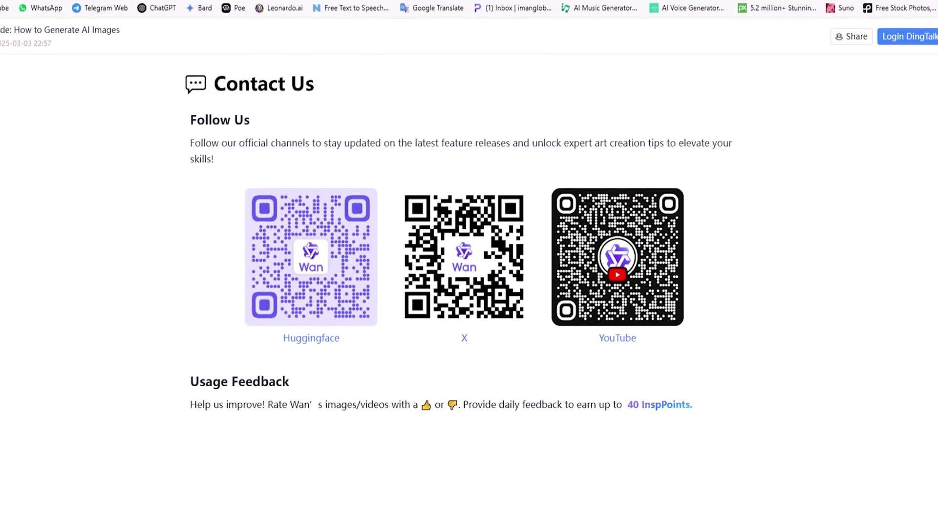
{"action": "left_click_drag", "start_coordinate": [929, 471], "coordinate": [931, 93]}
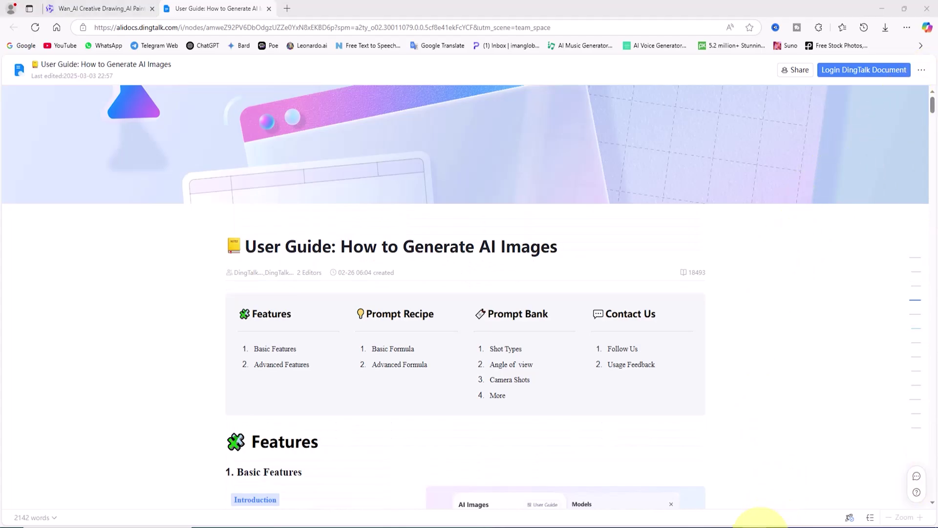
Close the guide tab and check the Wan Credits panel showing a balance of 4
{"action": "key", "text": "ctrl+w"}
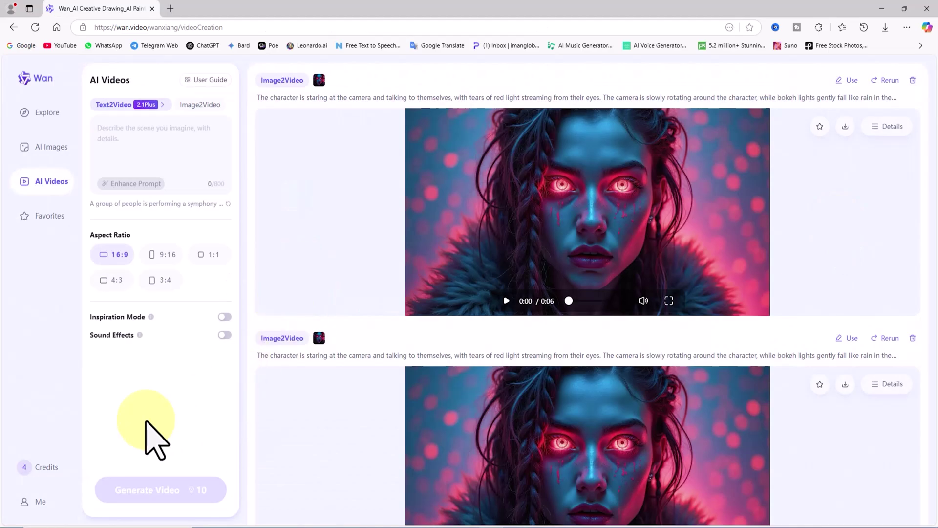
{"action": "left_click", "coordinate": [62, 466]}
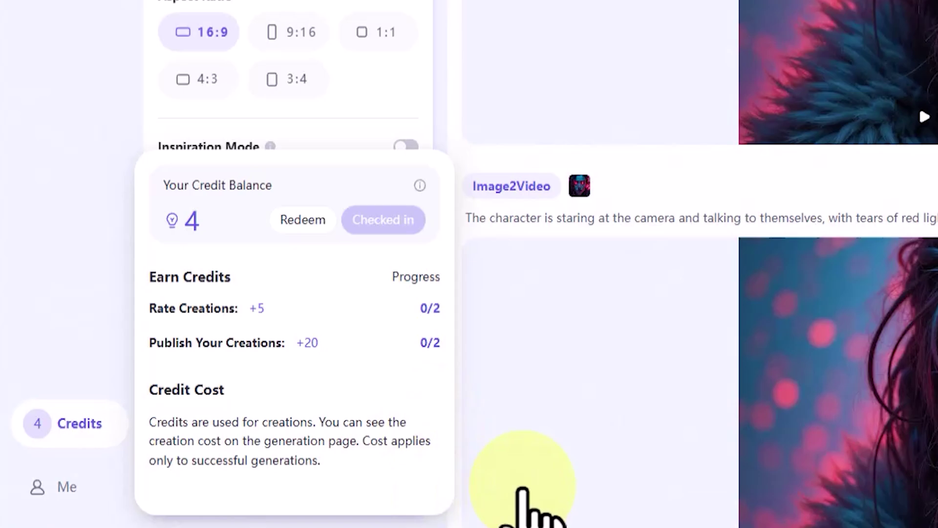
{"action": "left_click", "coordinate": [84, 423]}
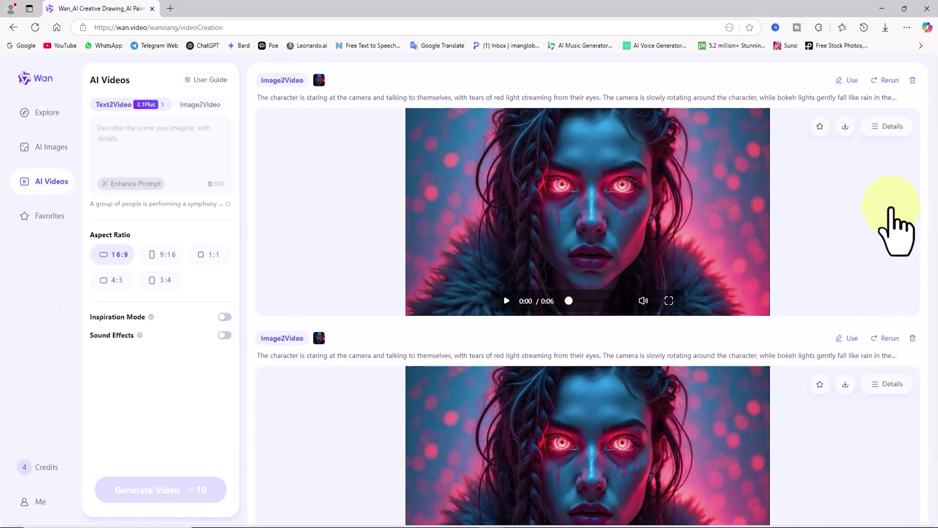
Thumbs-up both glowing-eyed woman Image2Video clips from their Details views, earning 5 credits each
{"action": "left_click", "coordinate": [889, 122]}
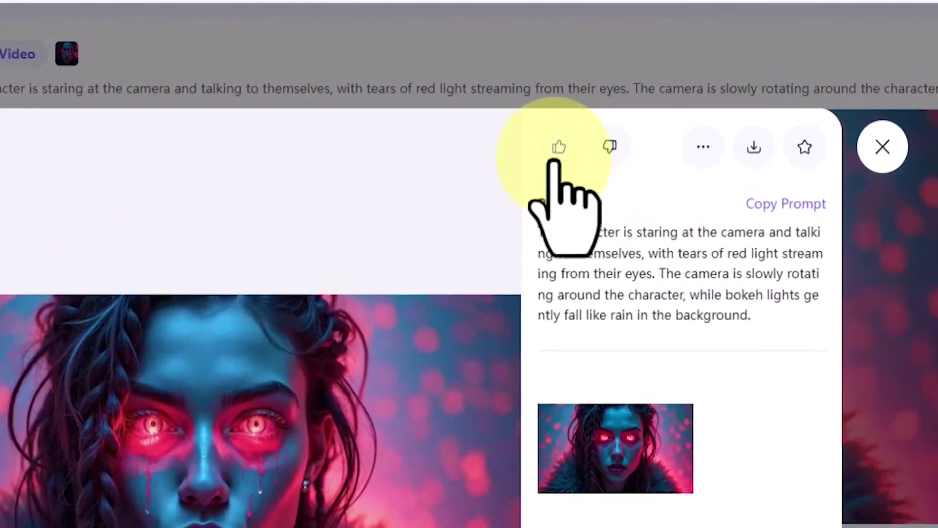
{"action": "left_click", "coordinate": [559, 146]}
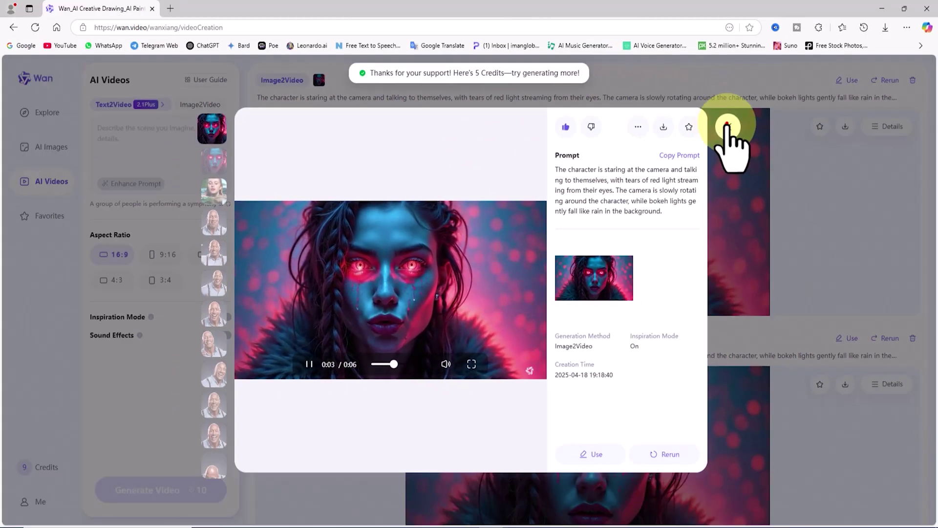
{"action": "left_click", "coordinate": [727, 126]}
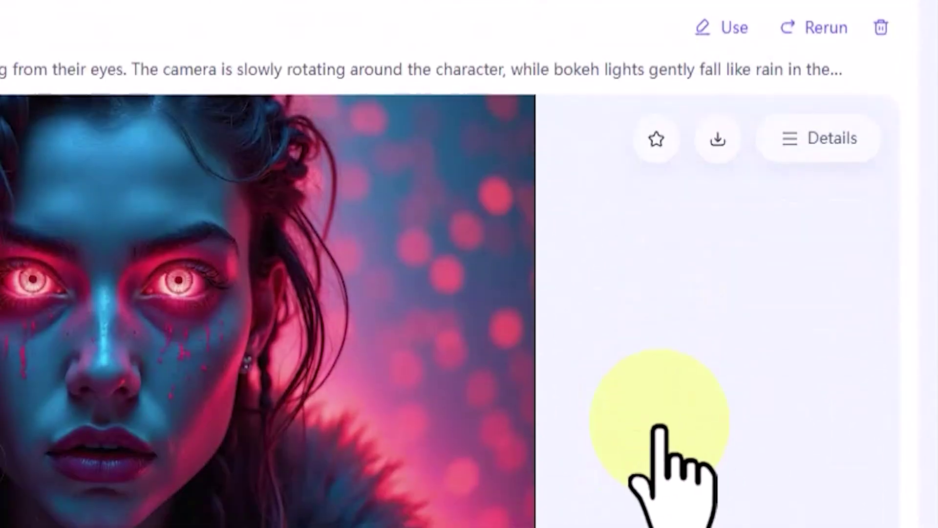
{"action": "left_click", "coordinate": [824, 138]}
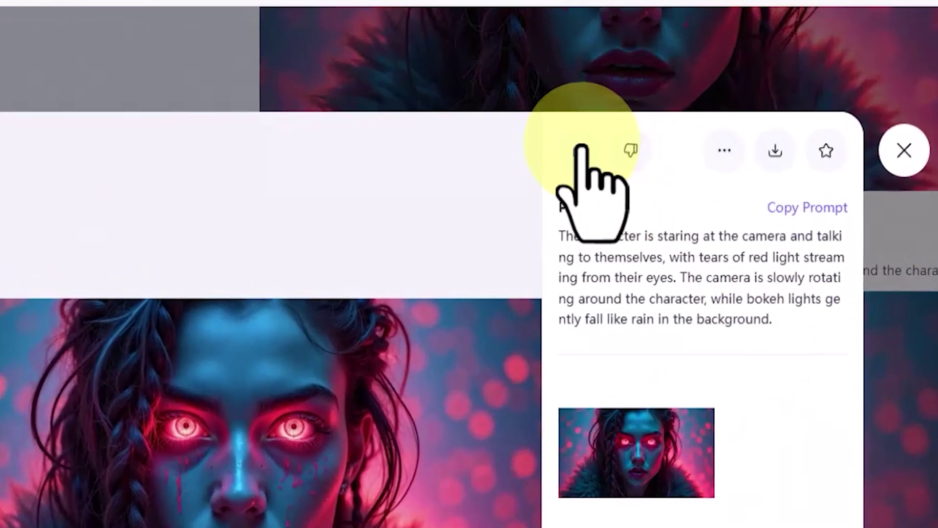
{"action": "left_click", "coordinate": [568, 126]}
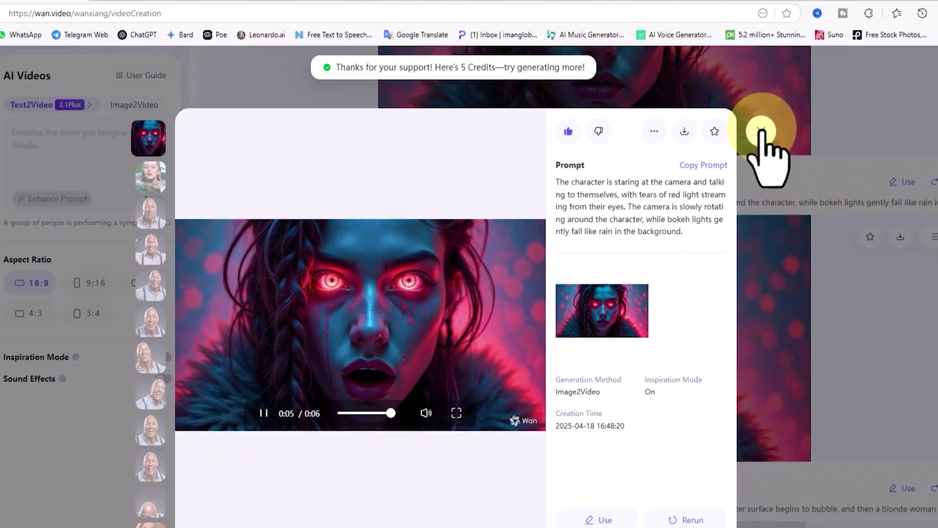
{"action": "left_click", "coordinate": [904, 150]}
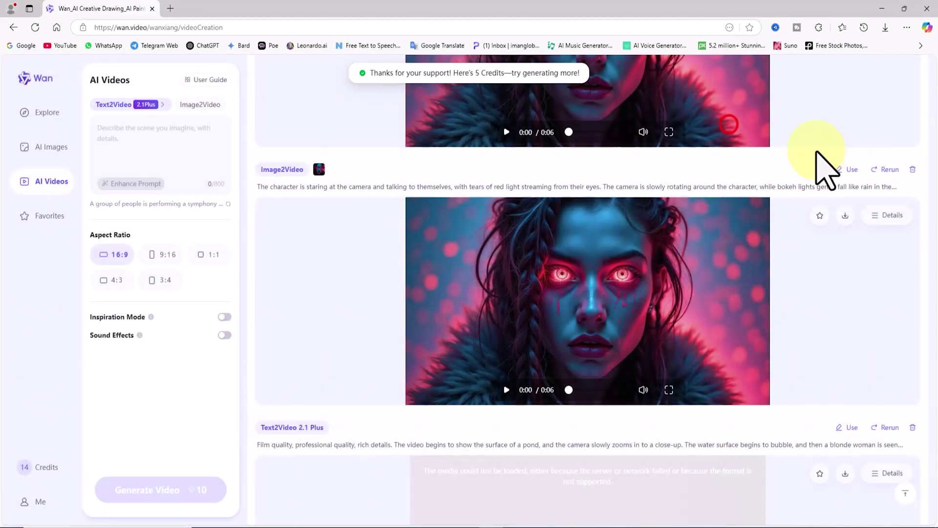
{"action": "scroll", "coordinate": [831, 185], "scroll_direction": "down", "scroll_amount": 2}
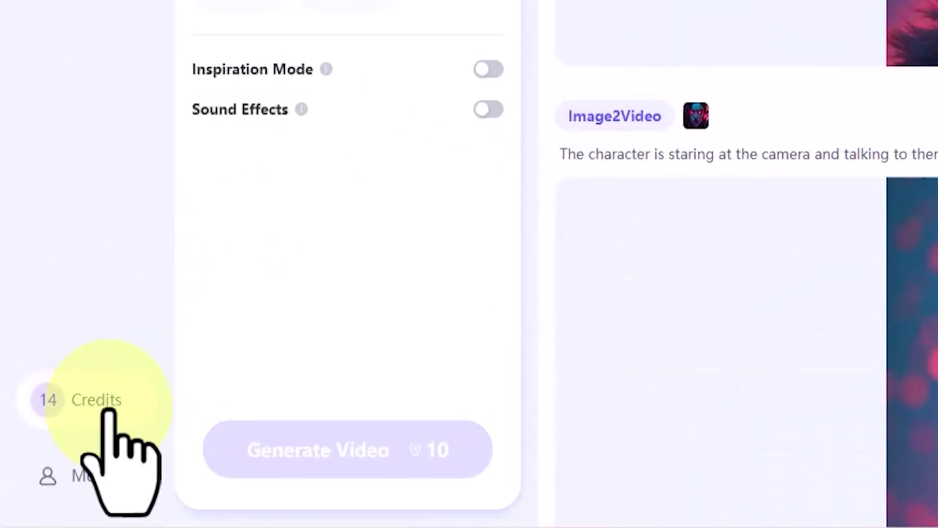
Open the Credits panel to confirm 14 credits with Rate Creations marked done
{"action": "left_click", "coordinate": [50, 470]}
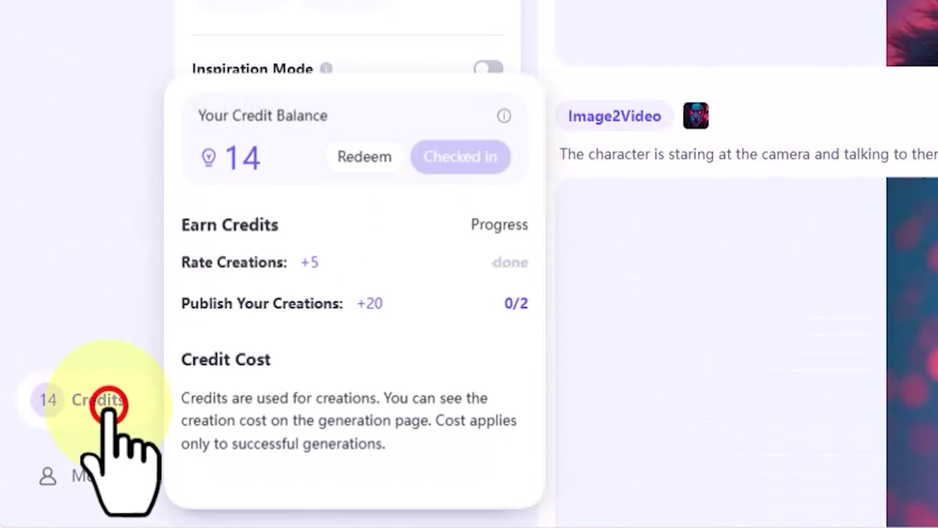